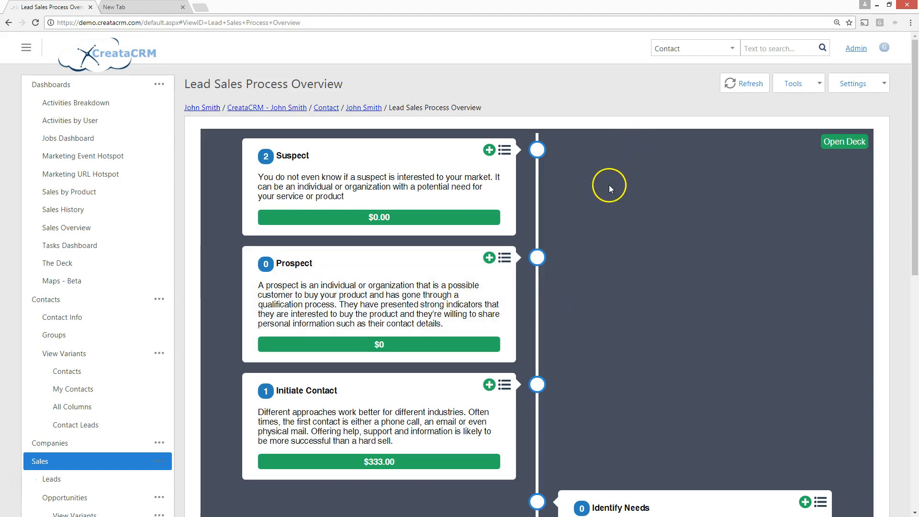
Review all stages of the Lead Sales Process Overview in both a narrow and a maximized browser window
{"action": "scroll", "coordinate": [707, 191], "scroll_direction": "down", "scroll_amount": 9}
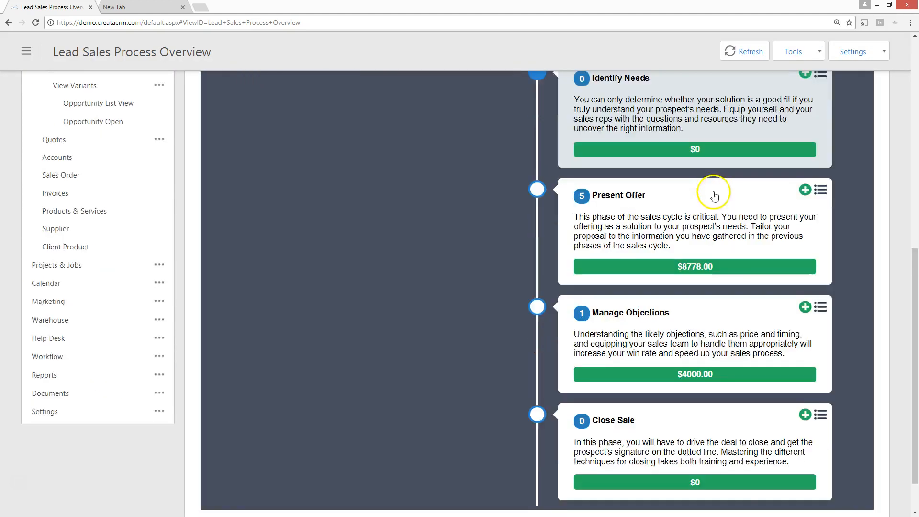
{"action": "scroll", "coordinate": [714, 196], "scroll_direction": "up", "scroll_amount": 9}
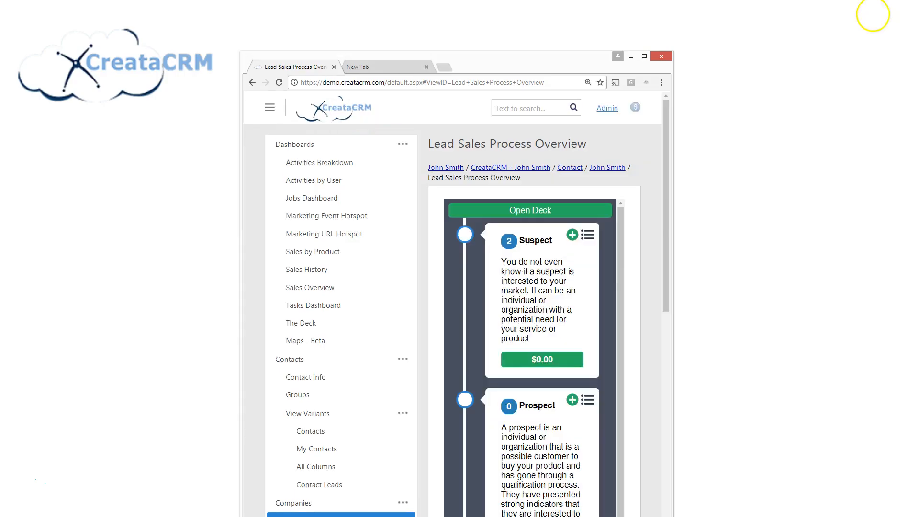
{"action": "scroll", "coordinate": [504, 266], "scroll_direction": "down", "scroll_amount": 5}
{"action": "scroll", "coordinate": [505, 265], "scroll_direction": "down", "scroll_amount": 3}
{"action": "scroll", "coordinate": [505, 266], "scroll_direction": "up", "scroll_amount": 5}
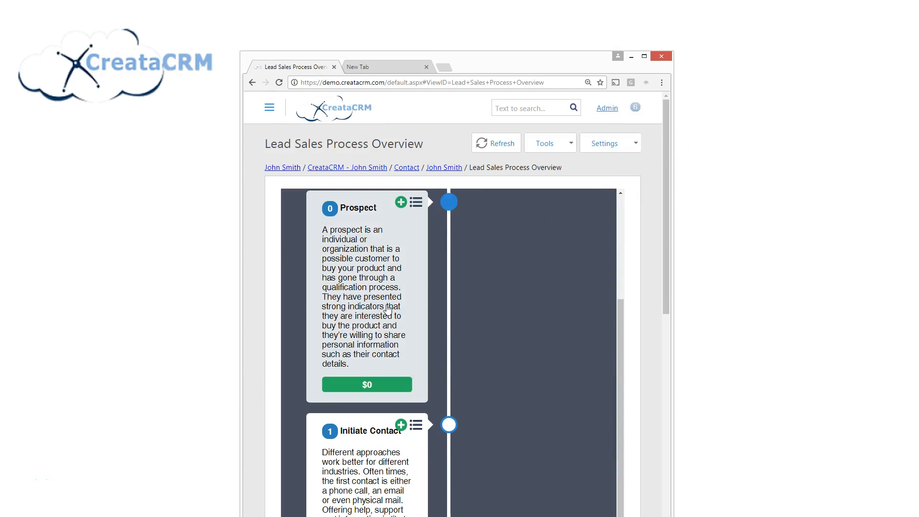
{"action": "scroll", "coordinate": [386, 317], "scroll_direction": "down", "scroll_amount": 6}
{"action": "scroll", "coordinate": [379, 337], "scroll_direction": "up", "scroll_amount": 7}
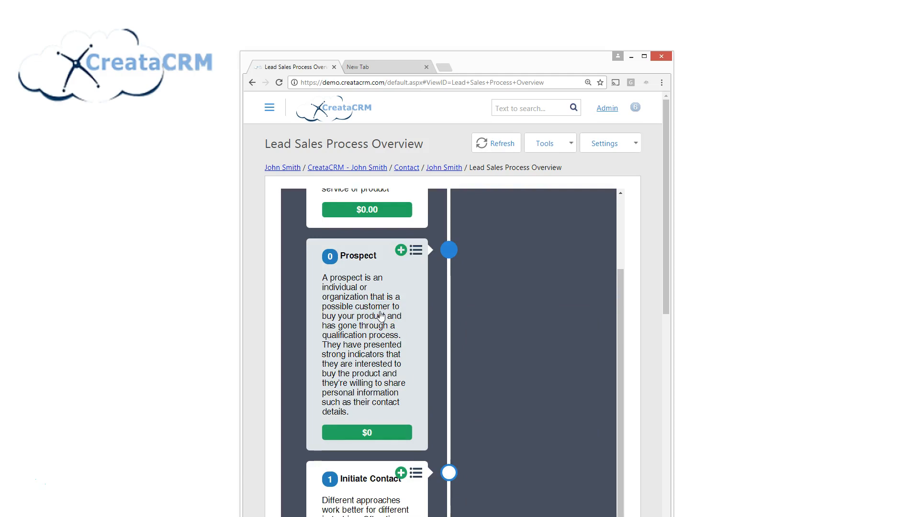
{"action": "left_click", "coordinate": [644, 56]}
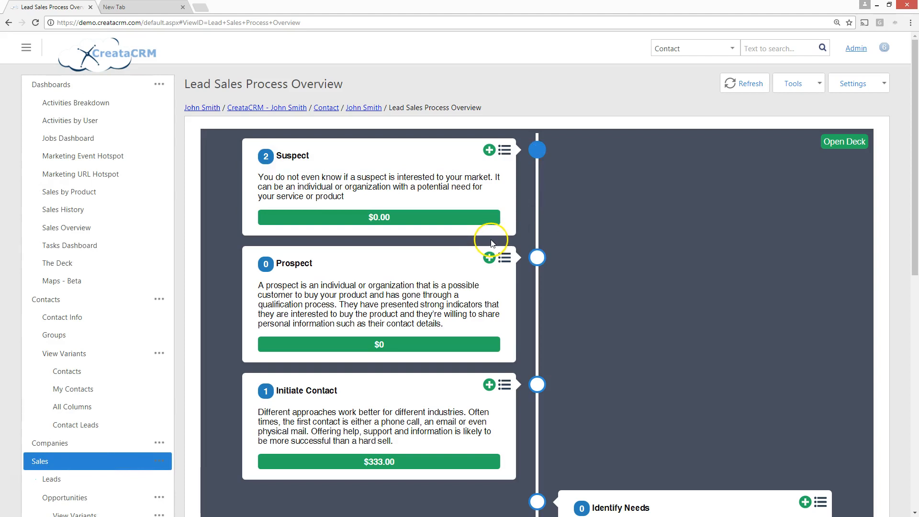
{"action": "scroll", "coordinate": [533, 340], "scroll_direction": "down", "scroll_amount": 10}
{"action": "scroll", "coordinate": [531, 341], "scroll_direction": "up", "scroll_amount": 10}
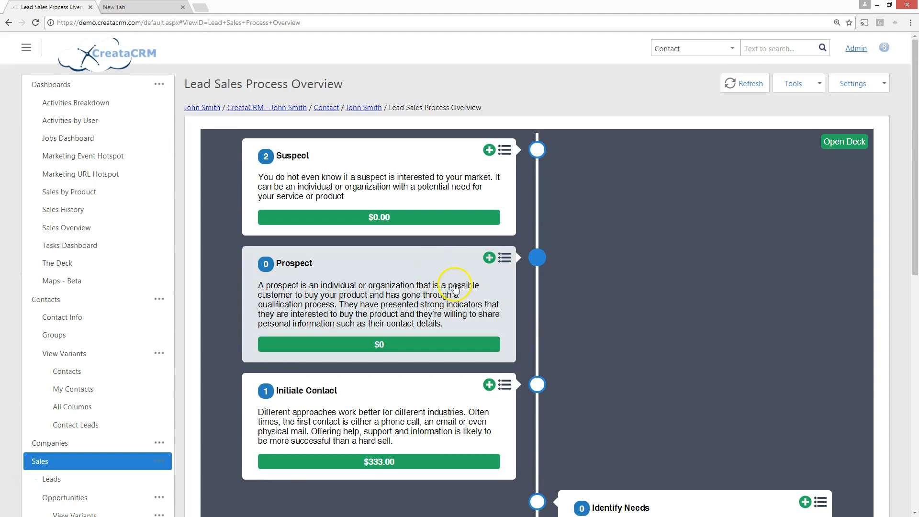
Start a new contact at the Prospect stage and enter the contact's first and last name
{"action": "scroll", "coordinate": [454, 288], "scroll_direction": "down", "scroll_amount": 1}
{"action": "left_click", "coordinate": [474, 264]}
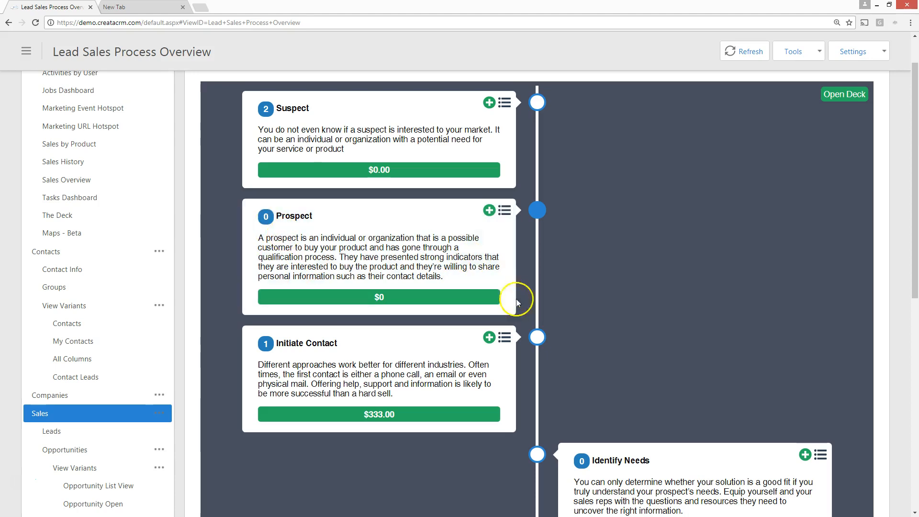
{"action": "left_click", "coordinate": [487, 211]}
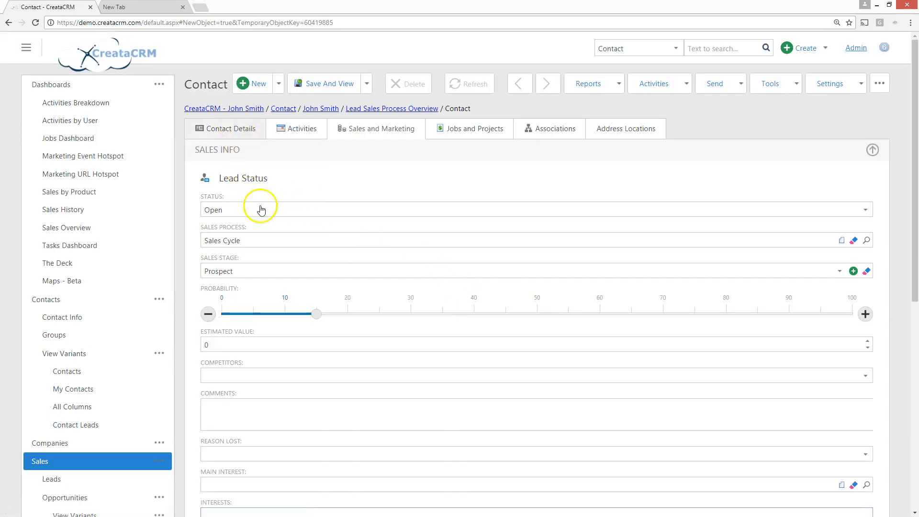
{"action": "left_click", "coordinate": [235, 130]}
{"action": "left_click", "coordinate": [239, 205]}
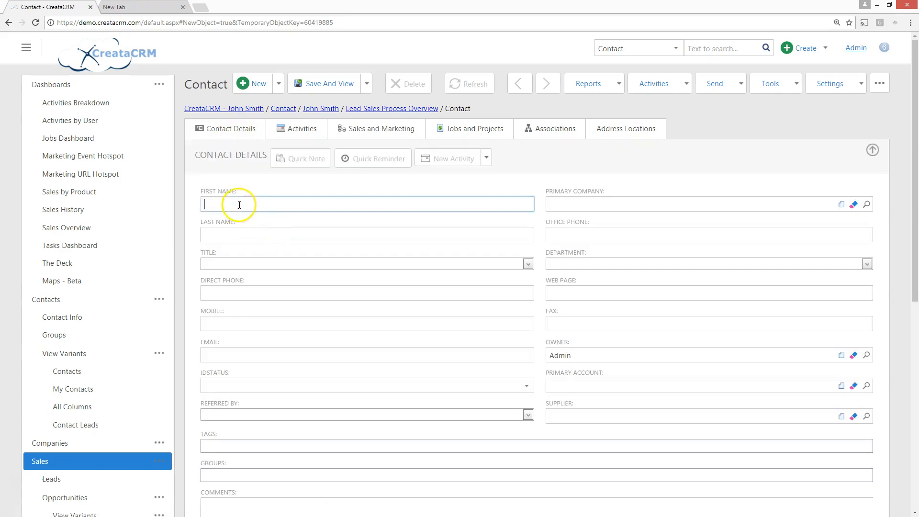
{"action": "key", "text": "Tab"}
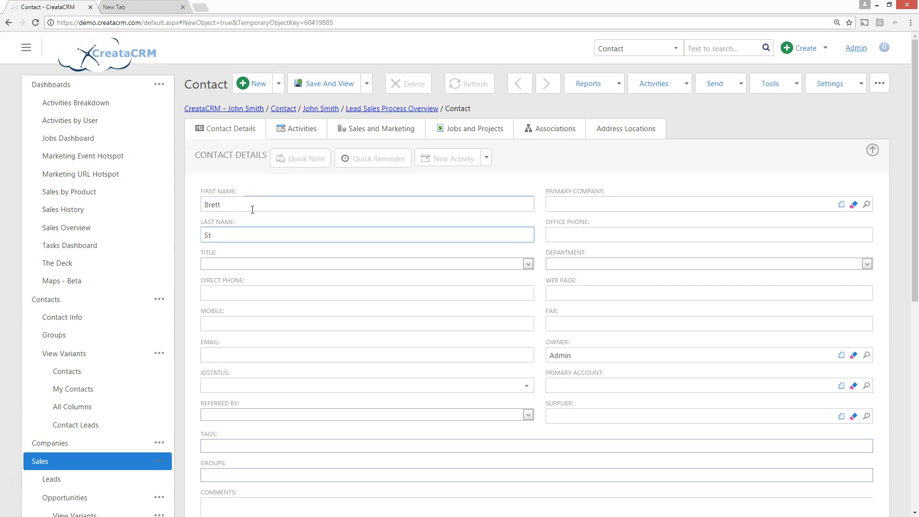
{"action": "type", "text": "Stevens"}
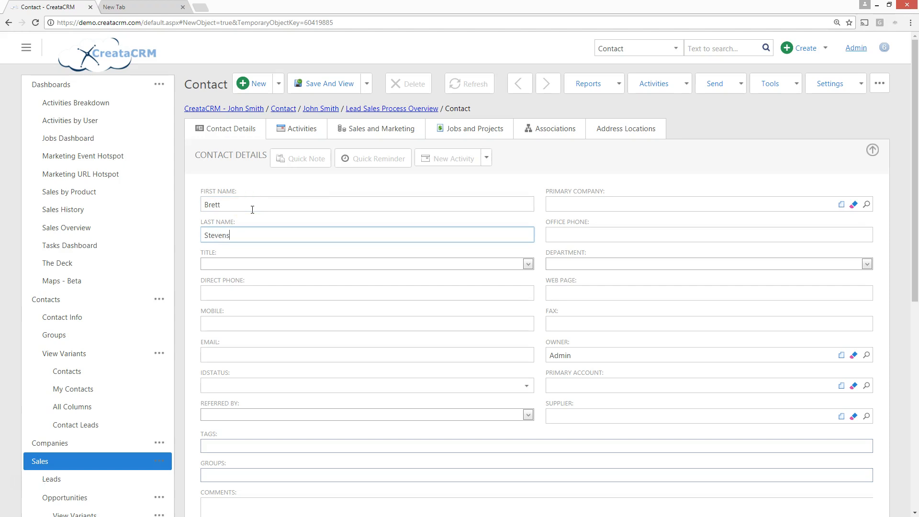
Set the contact's primary company to CreataCRM and fill in the contact's e-mail
{"action": "left_click", "coordinate": [578, 201]}
{"action": "type", "text": "creaa"}
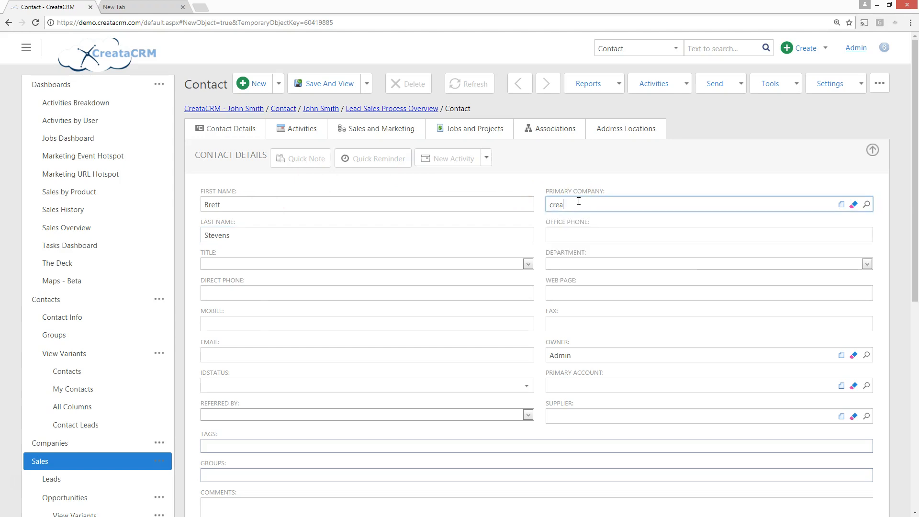
{"action": "key", "text": "Down"}
{"action": "key", "text": "Return"}
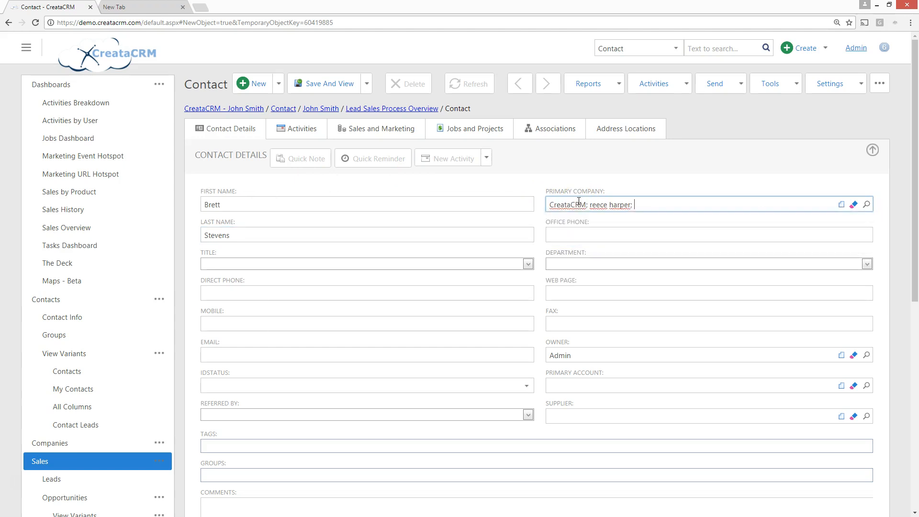
{"action": "left_click", "coordinate": [230, 356]}
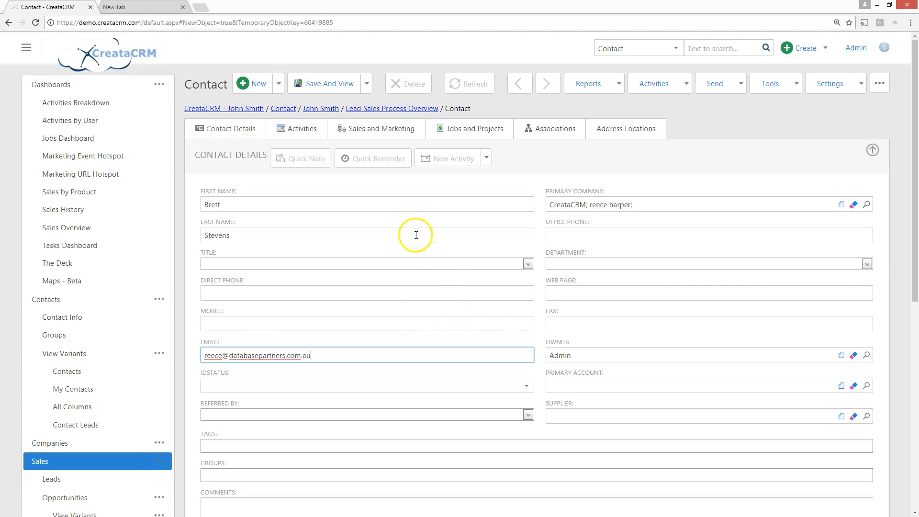
Check the contact's sales process and available sales stages, and save the contact
{"action": "left_click", "coordinate": [399, 130]}
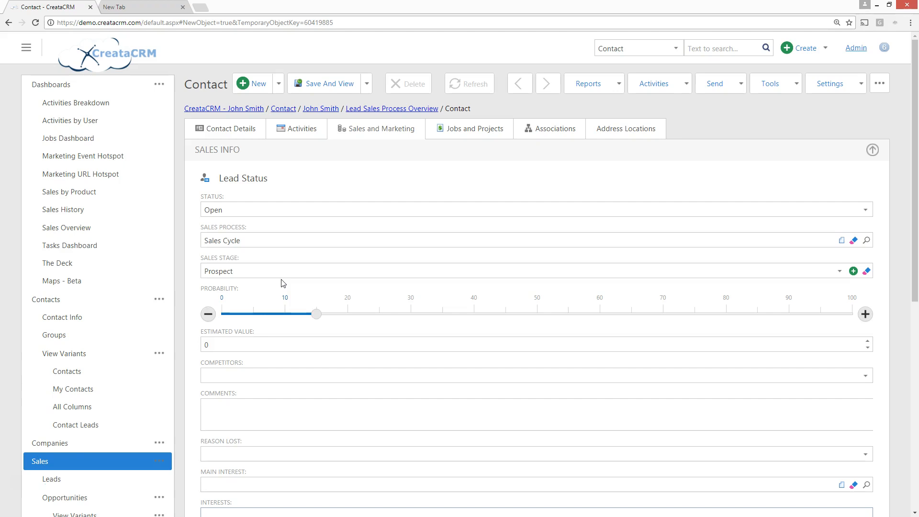
{"action": "left_click", "coordinate": [360, 241]}
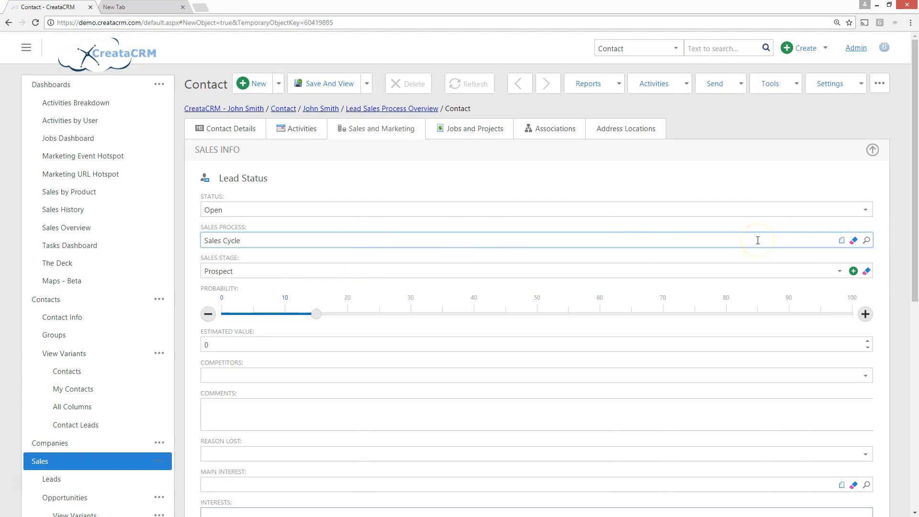
{"action": "left_click", "coordinate": [687, 268]}
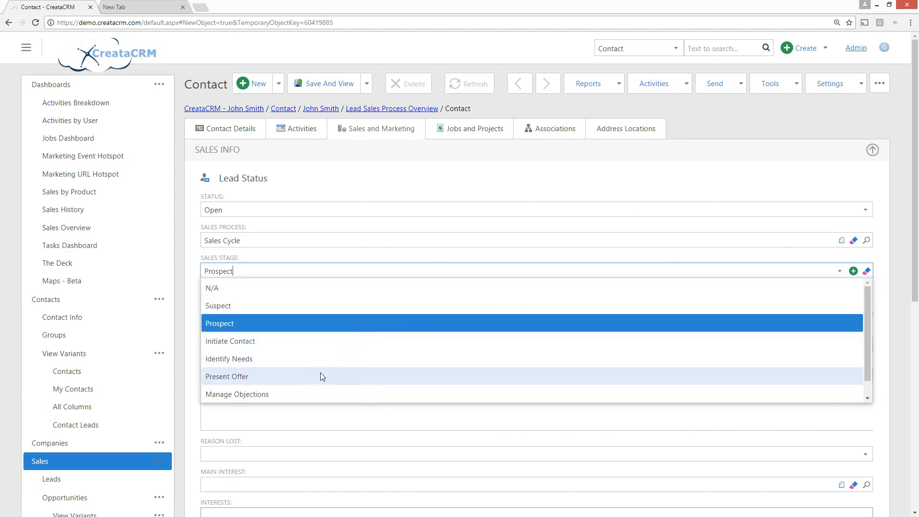
{"action": "left_click", "coordinate": [415, 182]}
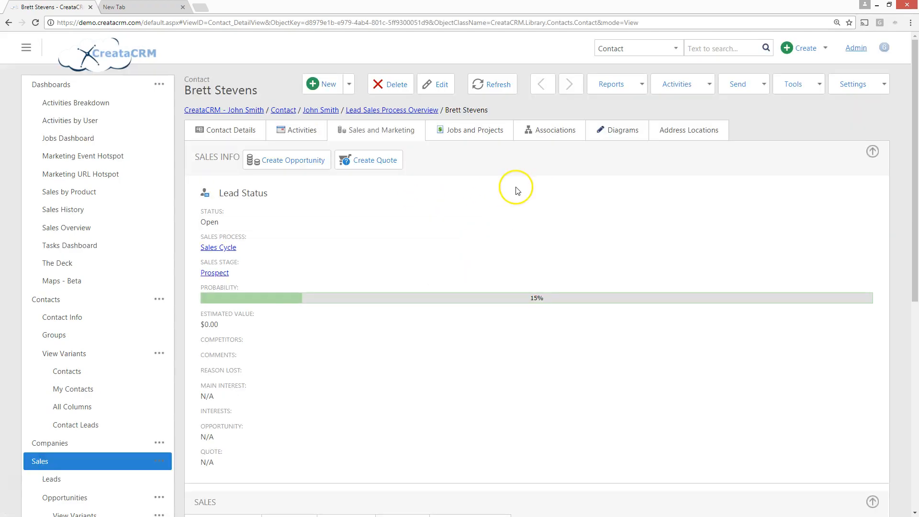
Create an opportunity from the new contact and raise its probability to 49
{"action": "left_click", "coordinate": [273, 164]}
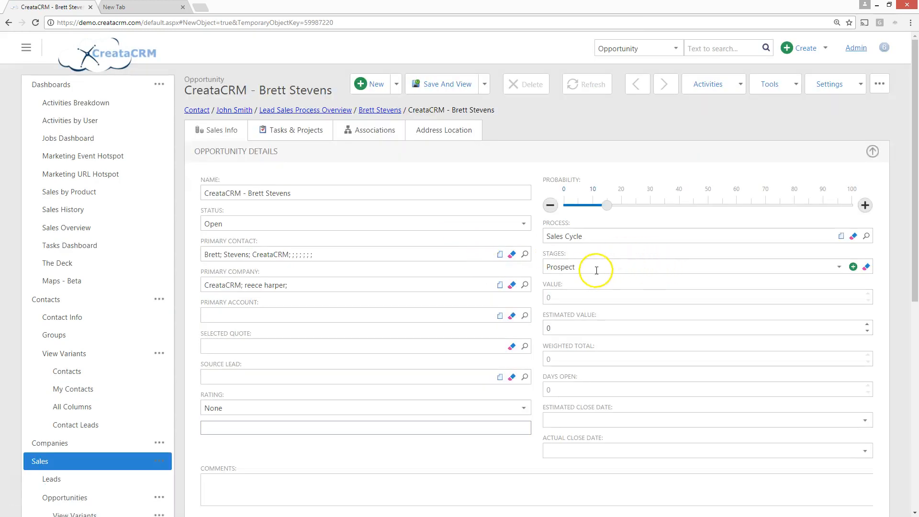
{"action": "left_click", "coordinate": [567, 266]}
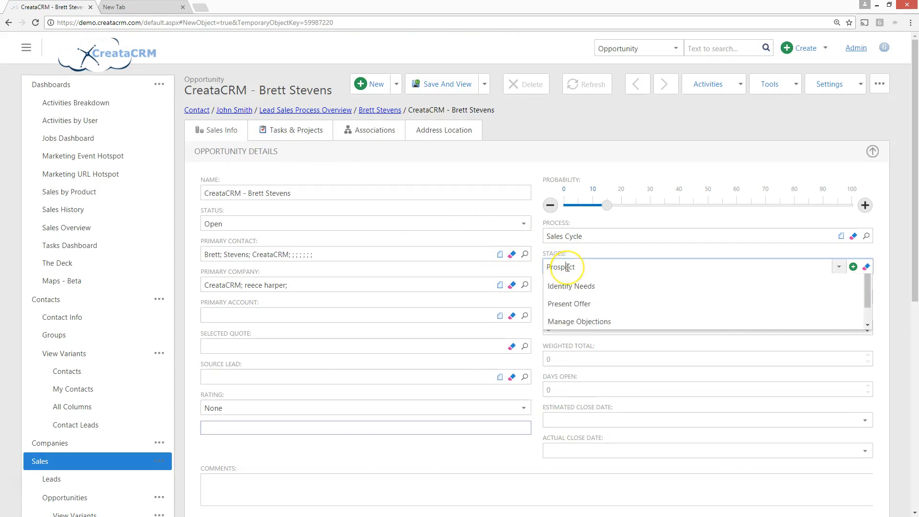
{"action": "left_click", "coordinate": [567, 266]}
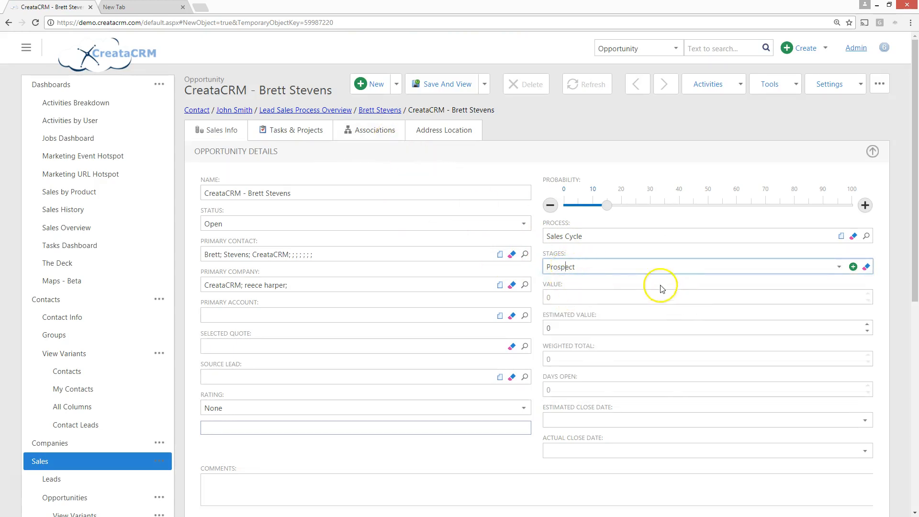
{"action": "left_click", "coordinate": [622, 267]}
{"action": "left_click", "coordinate": [622, 266]}
{"action": "left_click_drag", "start_coordinate": [607, 205], "coordinate": [704, 207]}
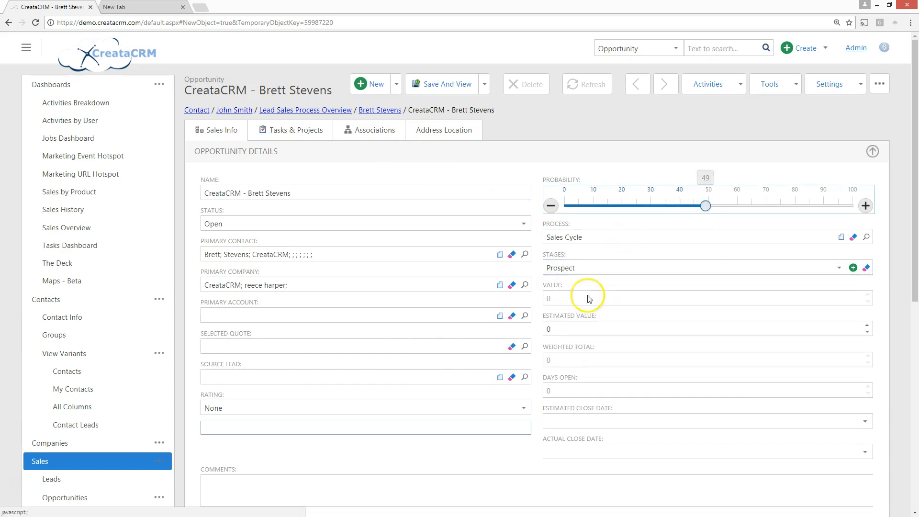
Set the opportunity's stage to Identify Needs with an estimated value of 3000, and save it
{"action": "left_click", "coordinate": [586, 267]}
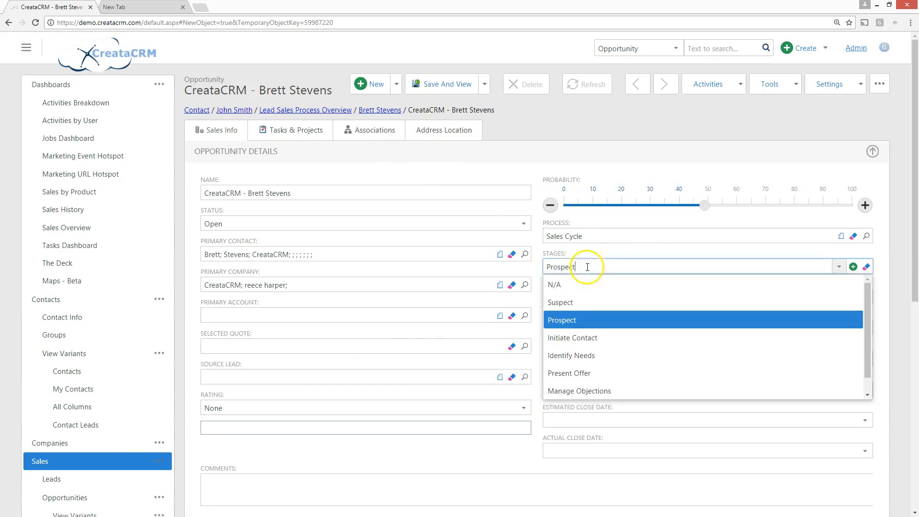
{"action": "left_click", "coordinate": [589, 357]}
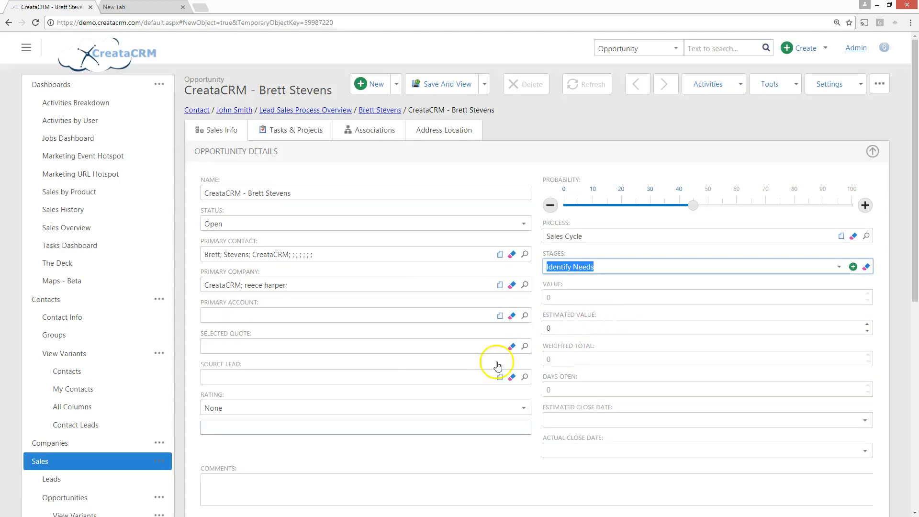
{"action": "left_click_drag", "start_coordinate": [573, 340], "coordinate": [542, 331]}
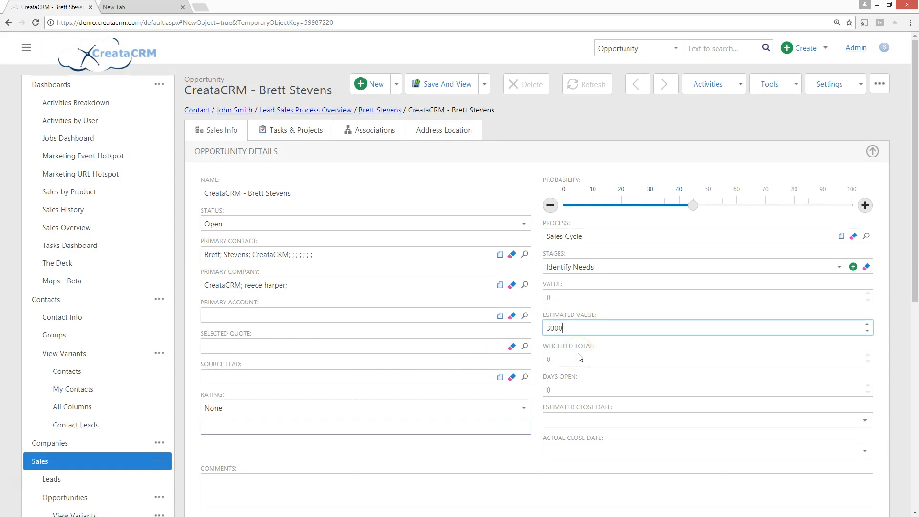
{"action": "left_click", "coordinate": [449, 84]}
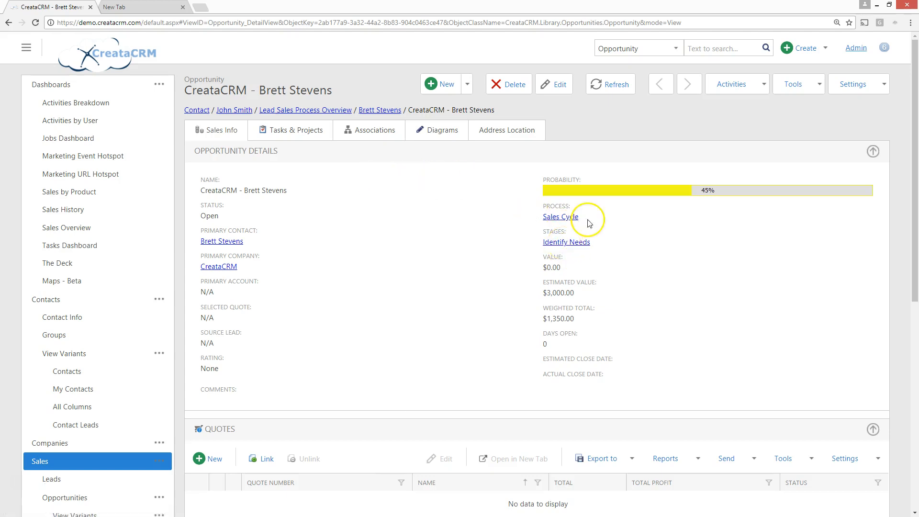
Return to the contact record and examine its lead status and linked opportunity
{"action": "left_click", "coordinate": [379, 111]}
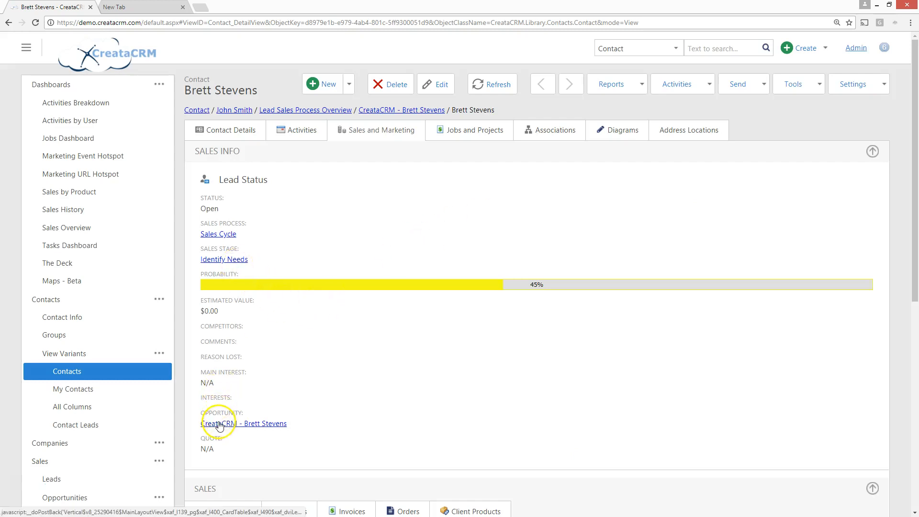
{"action": "scroll", "coordinate": [225, 395], "scroll_direction": "down", "scroll_amount": 1}
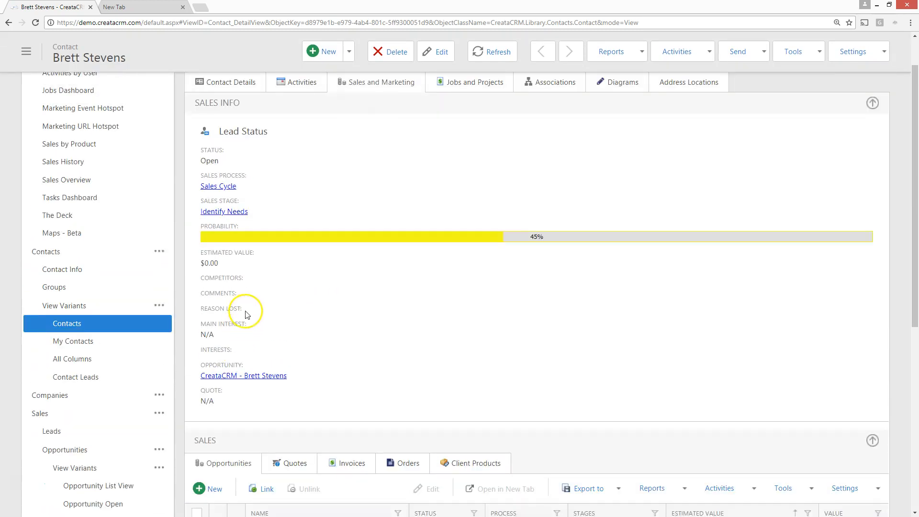
{"action": "scroll", "coordinate": [254, 287], "scroll_direction": "up", "scroll_amount": 1}
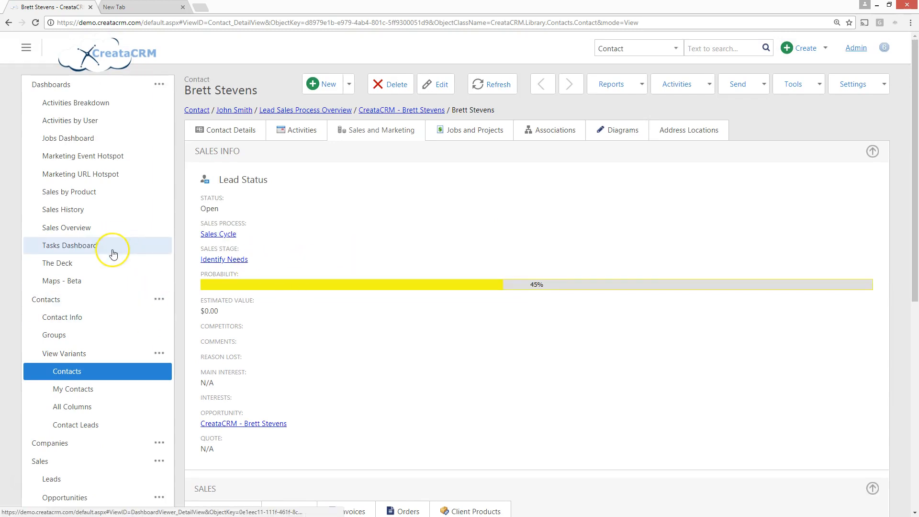
Return to the Lead Sales Process Overview and open the new opportunity from the Identify Needs stage
{"action": "scroll", "coordinate": [113, 254], "scroll_direction": "down", "scroll_amount": 2}
{"action": "left_click", "coordinate": [105, 368]}
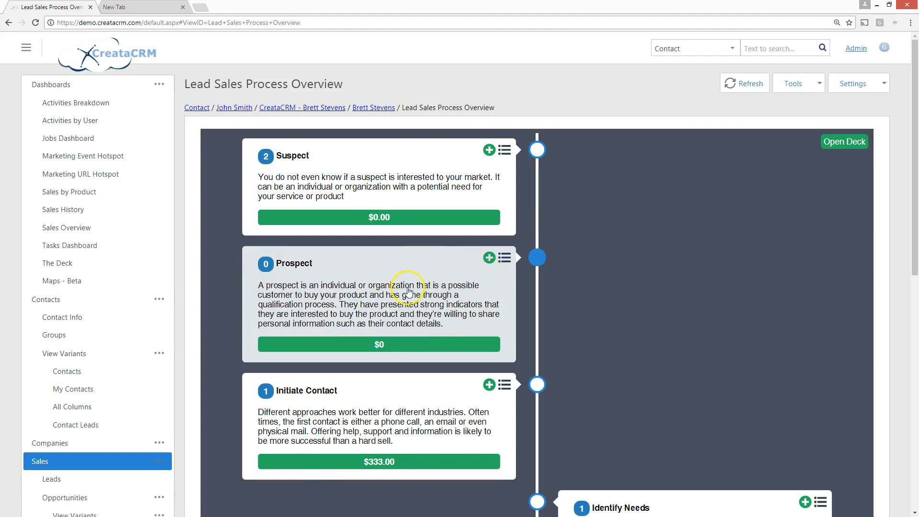
{"action": "scroll", "coordinate": [409, 290], "scroll_direction": "down", "scroll_amount": 2}
{"action": "scroll", "coordinate": [409, 290], "scroll_direction": "down", "scroll_amount": 3}
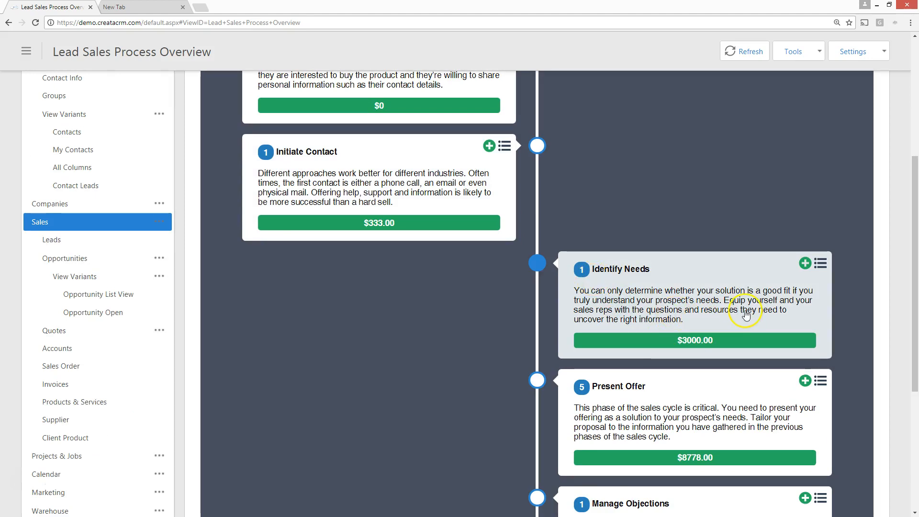
{"action": "left_click", "coordinate": [685, 311]}
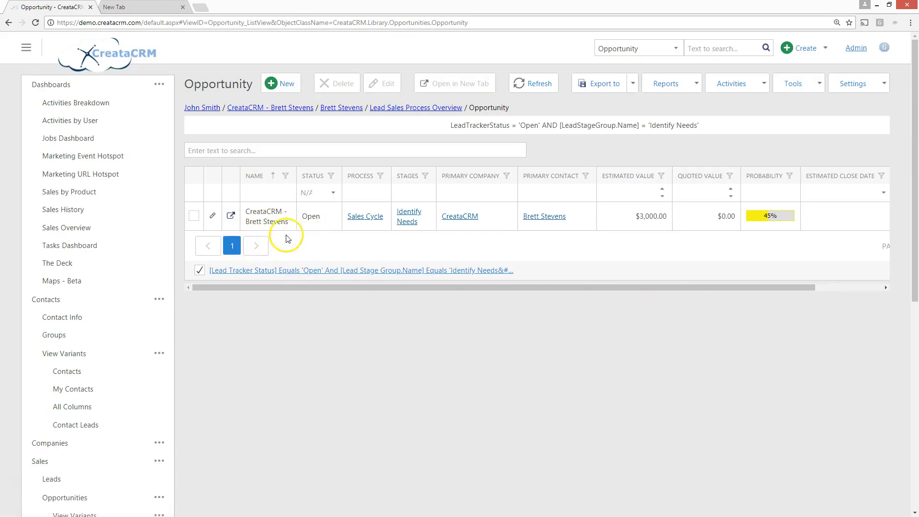
{"action": "left_click", "coordinate": [280, 215]}
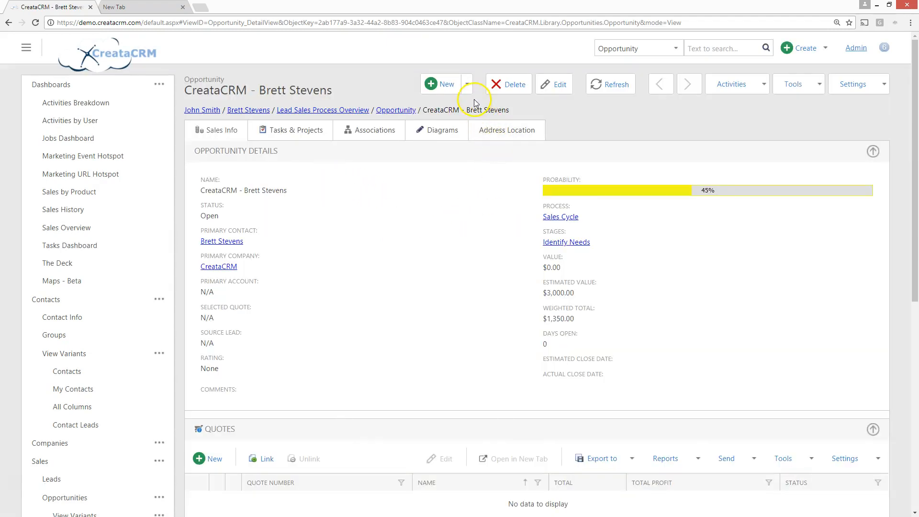
Create a quick quote from the opportunity and name it "this is a test"
{"action": "left_click", "coordinate": [467, 85]}
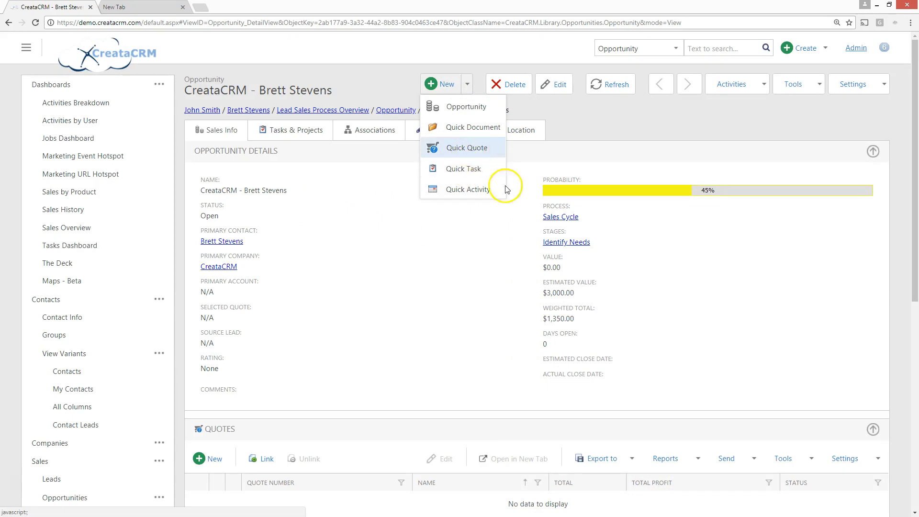
{"action": "left_click", "coordinate": [467, 148]}
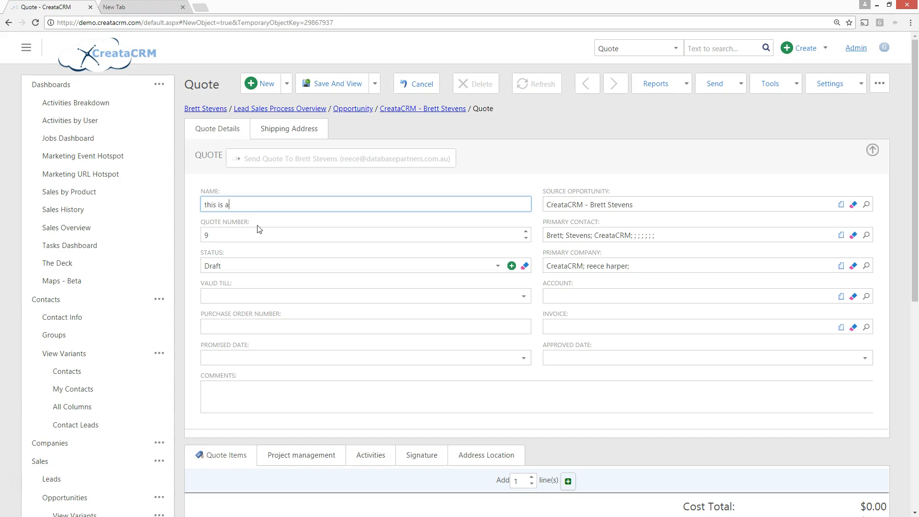
{"action": "key", "text": "BackSpace"}
{"action": "key", "text": "BackSpace"}
{"action": "scroll", "coordinate": [900, 474], "scroll_direction": "down", "scroll_amount": 3}
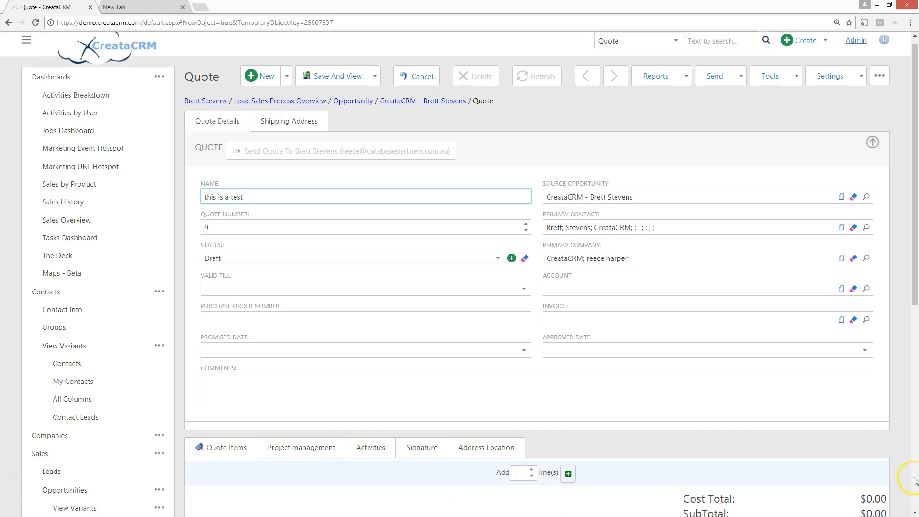
Add a quote line for the Deluxe Eames Replica Mesh Executive with description "sadsa" and quantity 3
{"action": "left_click", "coordinate": [568, 338]}
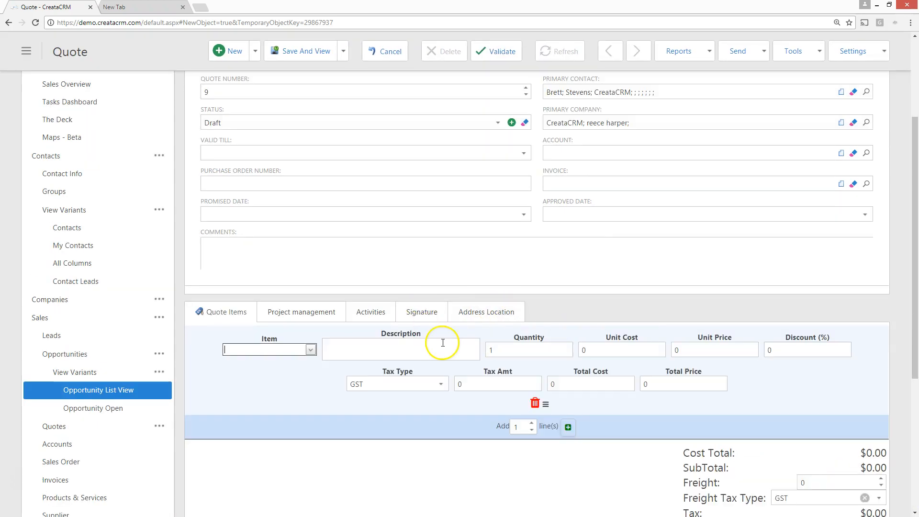
{"action": "left_click", "coordinate": [310, 350]}
{"action": "left_click", "coordinate": [258, 396]}
{"action": "left_click", "coordinate": [355, 349]}
{"action": "type", "text": "sadsa"}
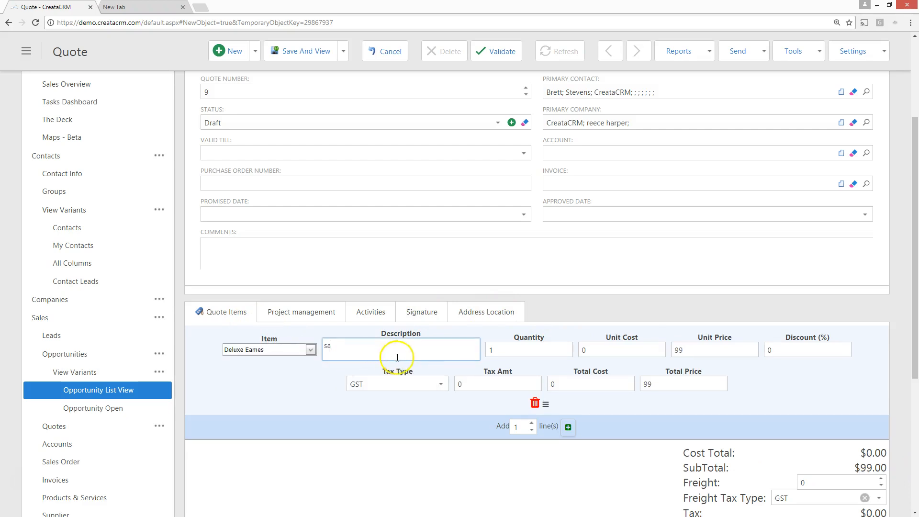
{"action": "left_click", "coordinate": [499, 349]}
{"action": "type", "text": "3"}
Add a second quote line for the Modulus Flip Top Mobile Table with quantity 2, and save the quote
{"action": "left_click", "coordinate": [568, 427]}
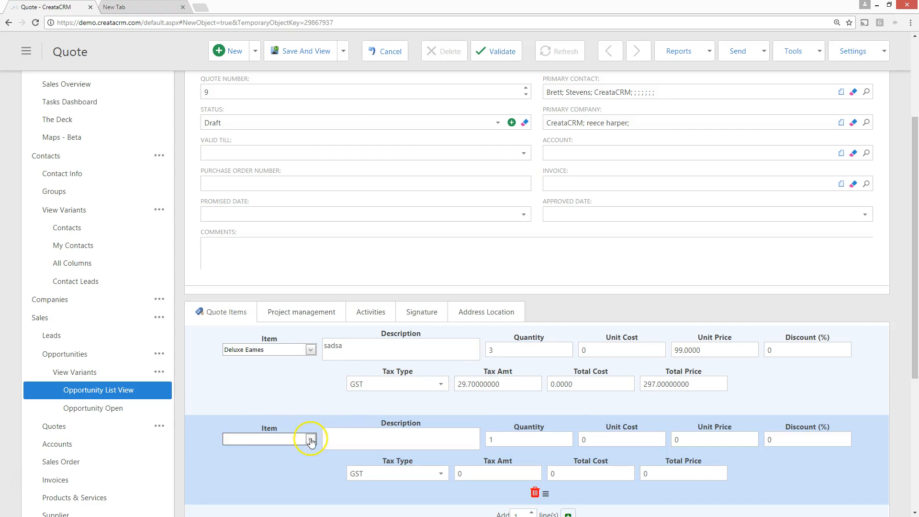
{"action": "left_click", "coordinate": [311, 439]}
{"action": "left_click", "coordinate": [259, 397]}
{"action": "left_click", "coordinate": [498, 438]}
{"action": "type", "text": "2"}
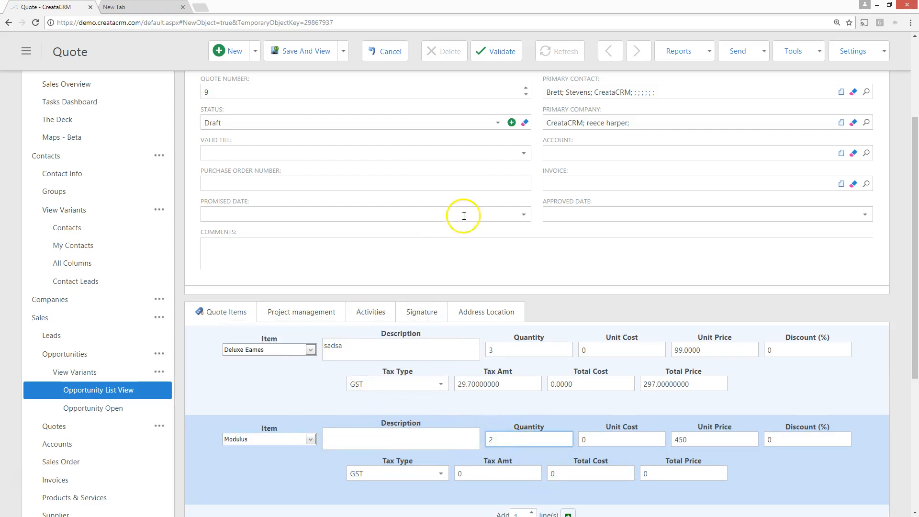
{"action": "scroll", "coordinate": [464, 216], "scroll_direction": "up", "scroll_amount": 2}
{"action": "scroll", "coordinate": [307, 72], "scroll_direction": "up", "scroll_amount": 1}
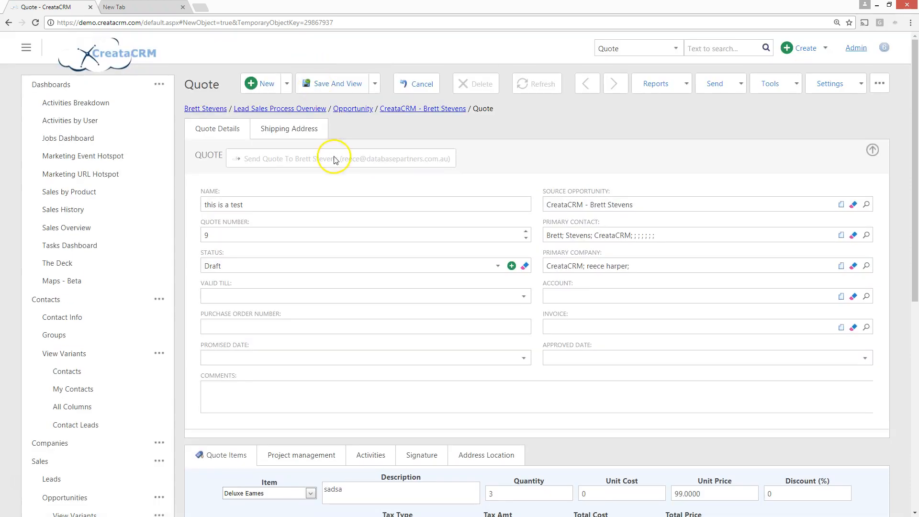
{"action": "scroll", "coordinate": [331, 160], "scroll_direction": "down", "scroll_amount": 5}
{"action": "scroll", "coordinate": [517, 220], "scroll_direction": "up", "scroll_amount": 5}
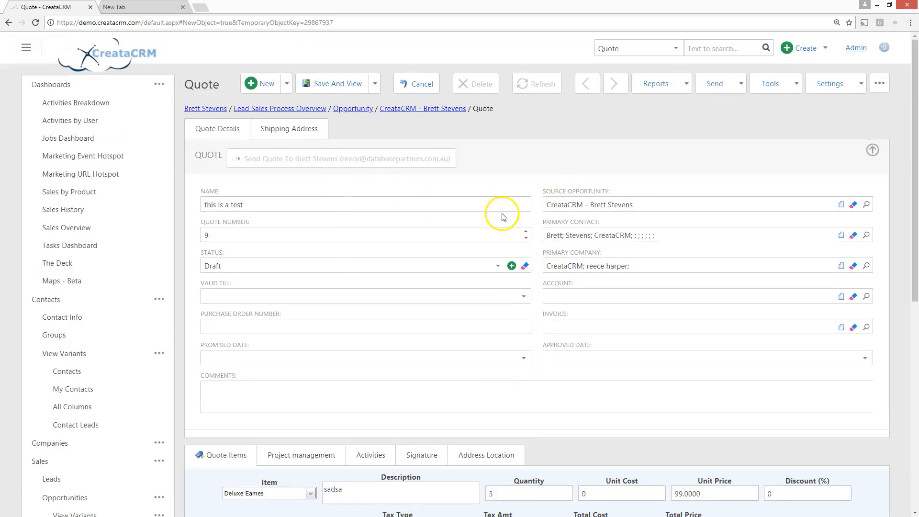
{"action": "left_click", "coordinate": [334, 84]}
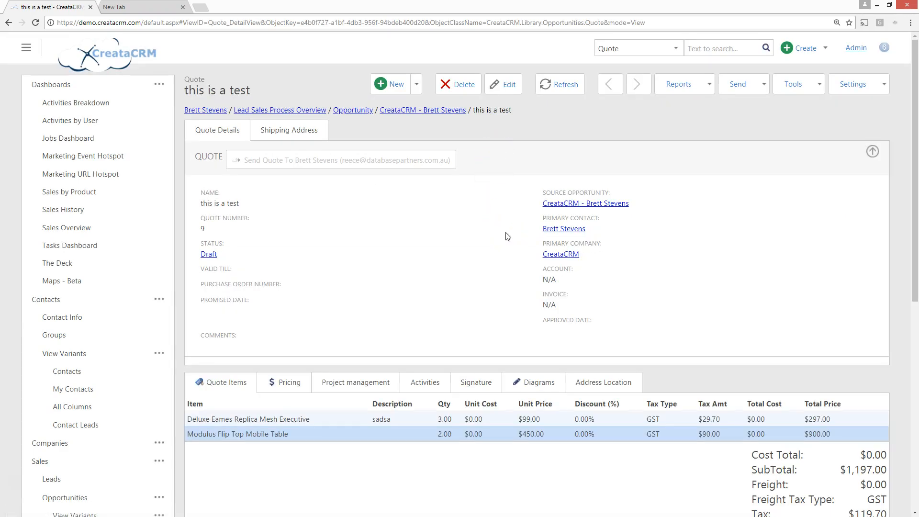
Email the quote to its primary contact using the email template, and close the background jobs window
{"action": "left_click", "coordinate": [764, 89]}
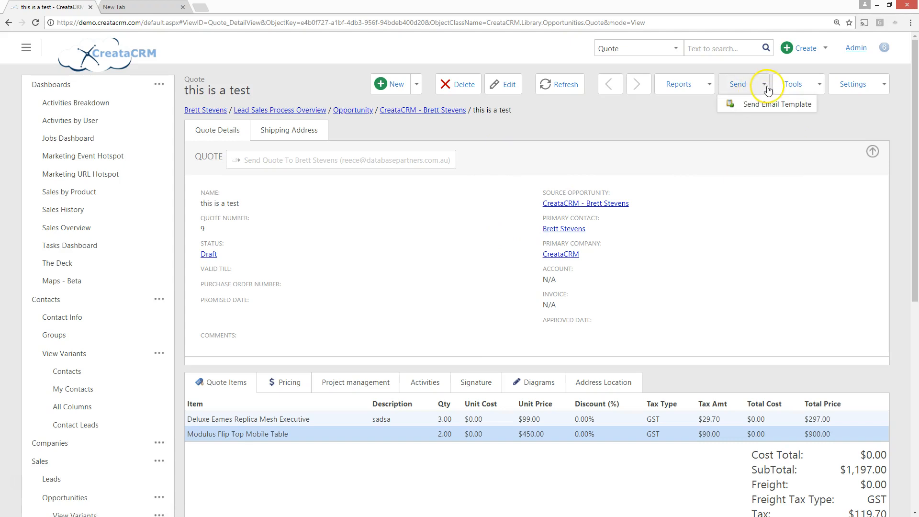
{"action": "left_click", "coordinate": [775, 104]}
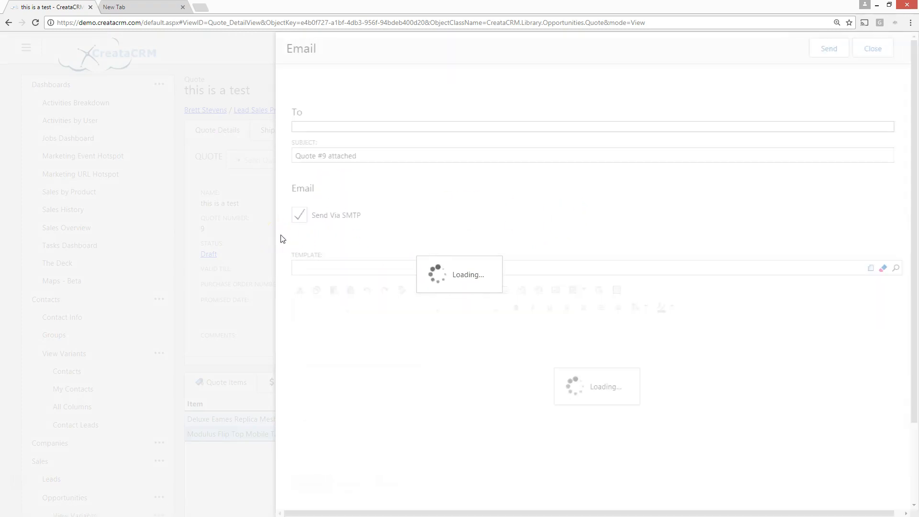
{"action": "scroll", "coordinate": [469, 277], "scroll_direction": "down", "scroll_amount": 6}
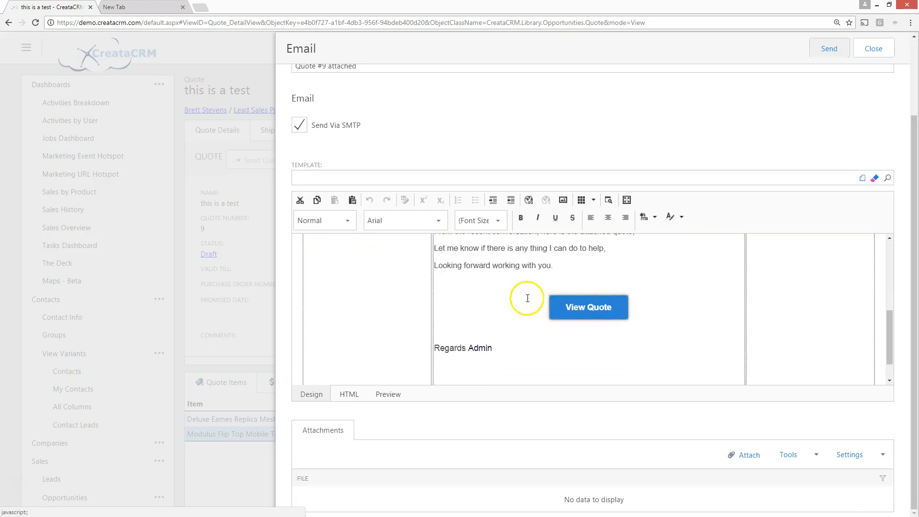
{"action": "scroll", "coordinate": [566, 308], "scroll_direction": "up", "scroll_amount": 8}
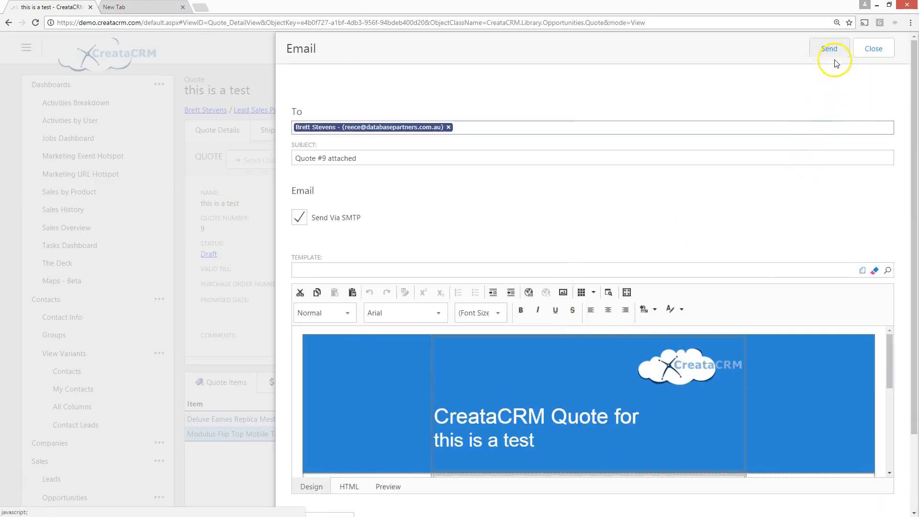
{"action": "left_click", "coordinate": [829, 48]}
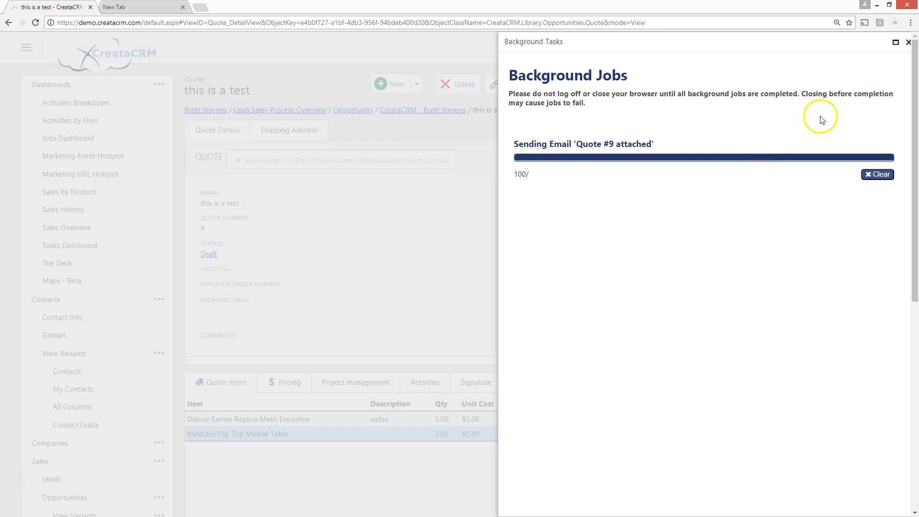
{"action": "left_click", "coordinate": [908, 42]}
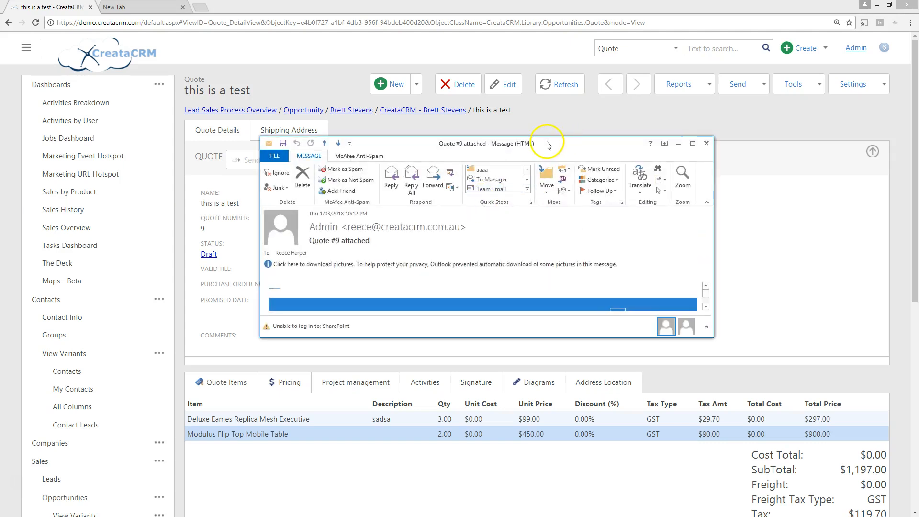
Open the quote page from the received Outlook email and accept the quote with a drawn signature
{"action": "left_click", "coordinate": [549, 142]}
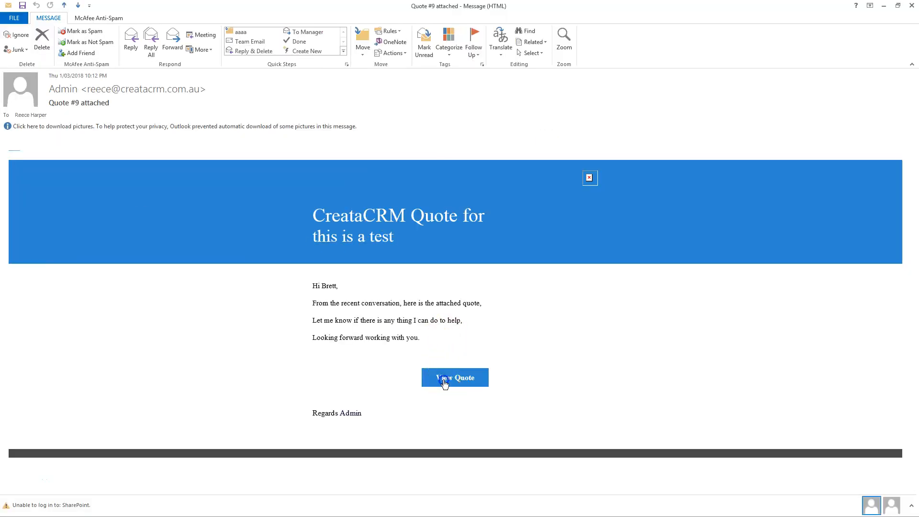
{"action": "left_click", "coordinate": [447, 376]}
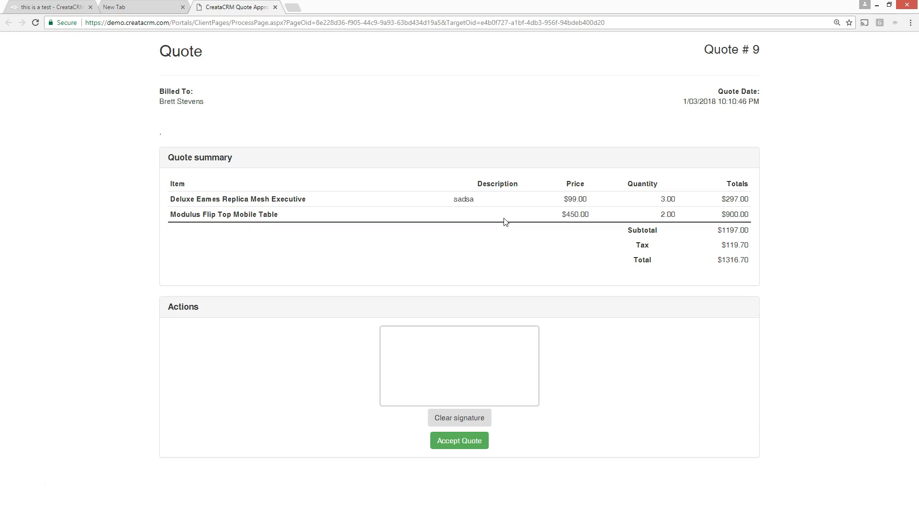
{"action": "left_click_drag", "start_coordinate": [175, 183], "coordinate": [449, 174]}
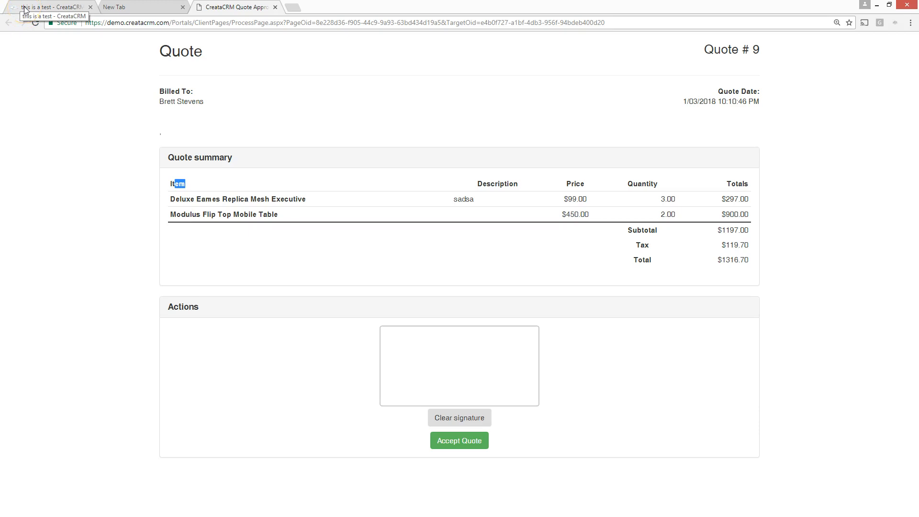
{"action": "mouse_move", "coordinate": [508, 377]}
{"action": "left_mouse_down"}
{"action": "mouse_move", "coordinate": [417, 344]}
{"action": "mouse_move", "coordinate": [438, 356]}
{"action": "left_mouse_up"}
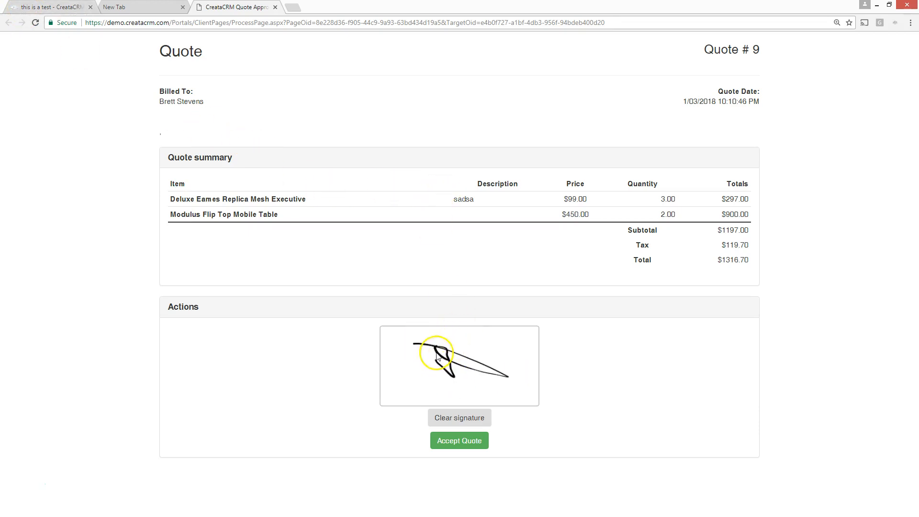
{"action": "left_click", "coordinate": [441, 442]}
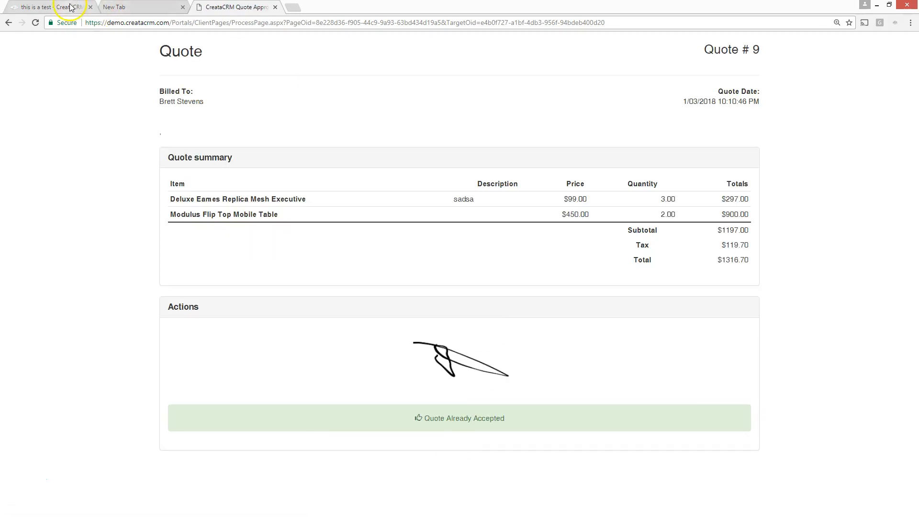
Return to the quote record in CreataCRM, refresh it and open its source opportunity
{"action": "left_click", "coordinate": [60, 7]}
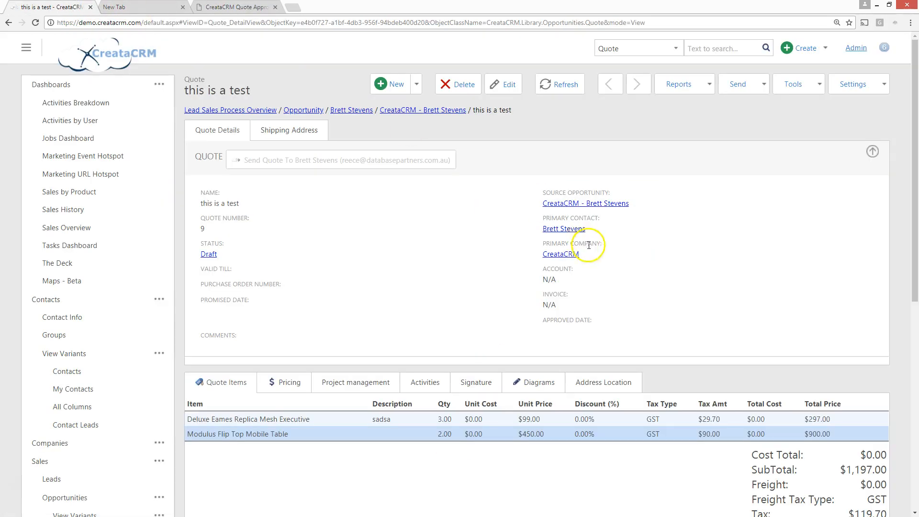
{"action": "left_click", "coordinate": [558, 86]}
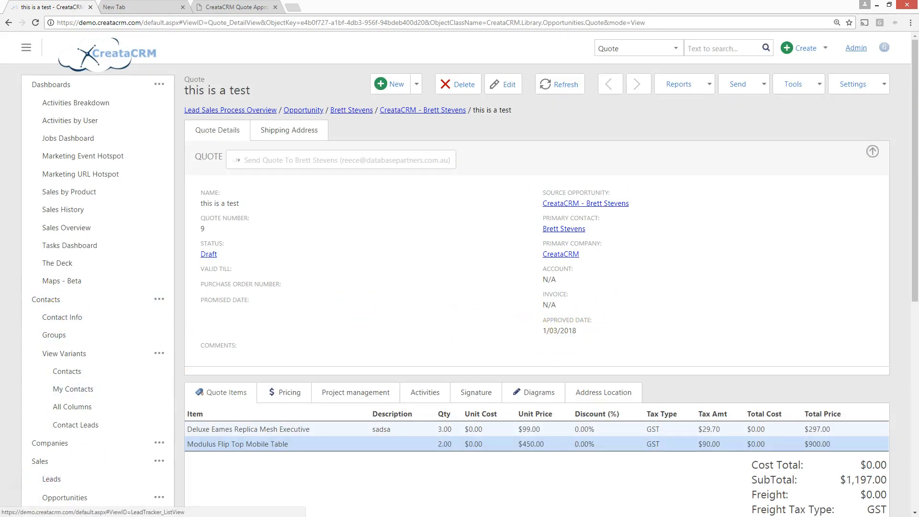
{"action": "left_click", "coordinate": [41, 498]}
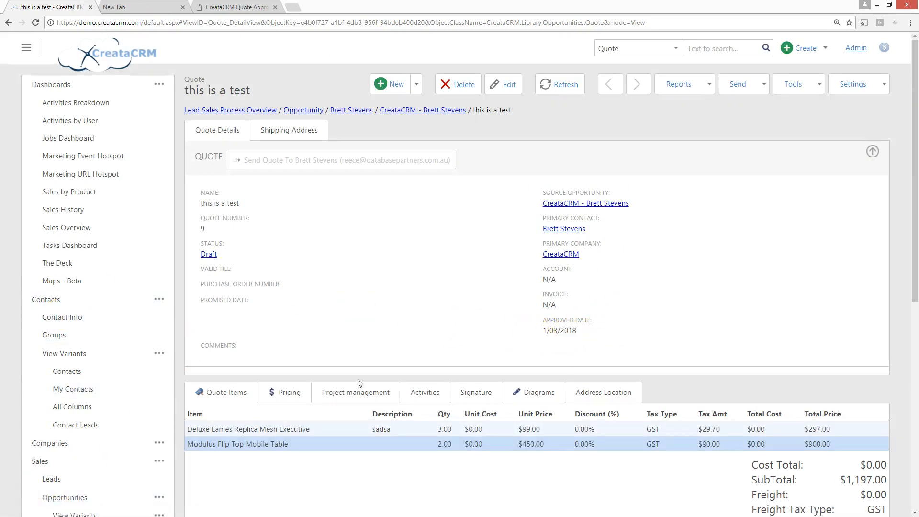
{"action": "left_click", "coordinate": [606, 204]}
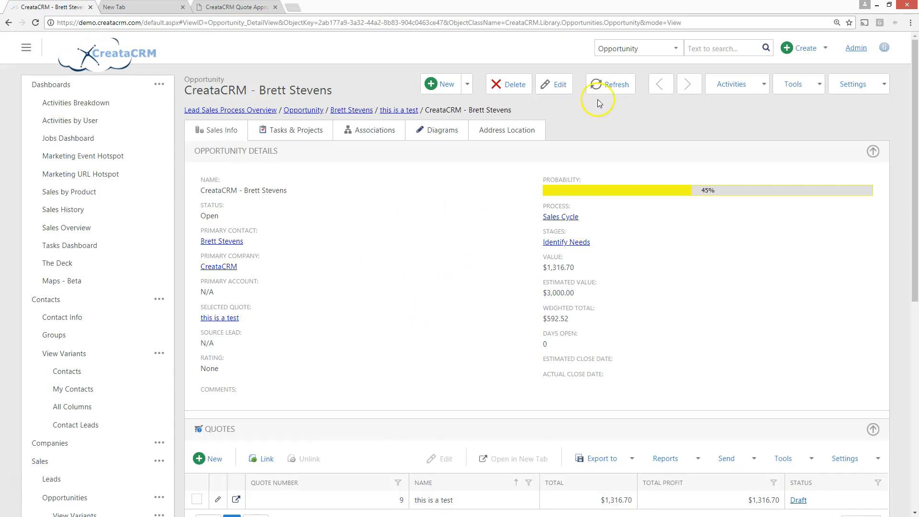
Change the opportunity's stage to Close Sale and save the record
{"action": "left_click", "coordinate": [555, 86]}
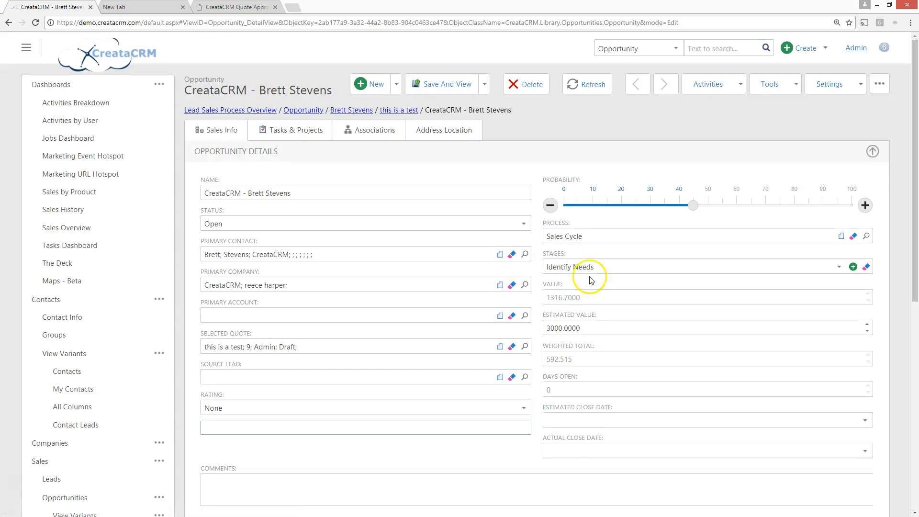
{"action": "left_click", "coordinate": [592, 266]}
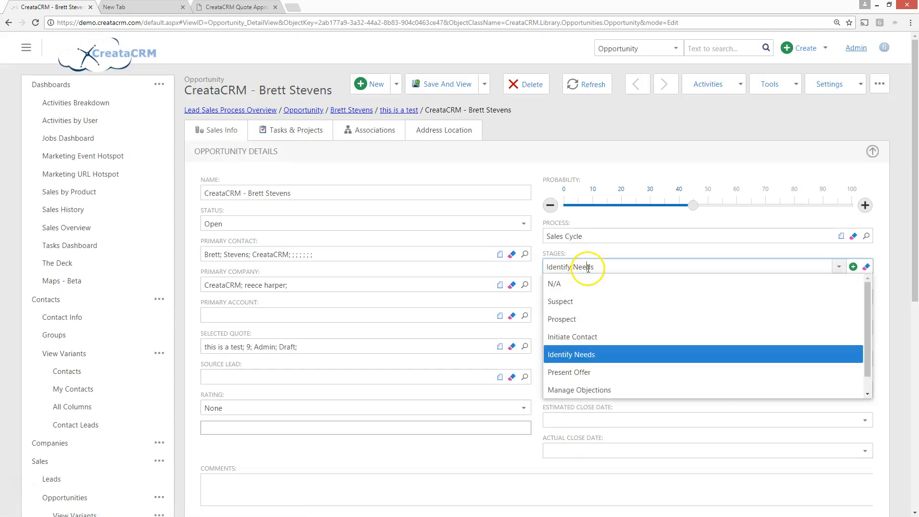
{"action": "scroll", "coordinate": [593, 390], "scroll_direction": "down", "scroll_amount": 1}
{"action": "left_click", "coordinate": [585, 390]}
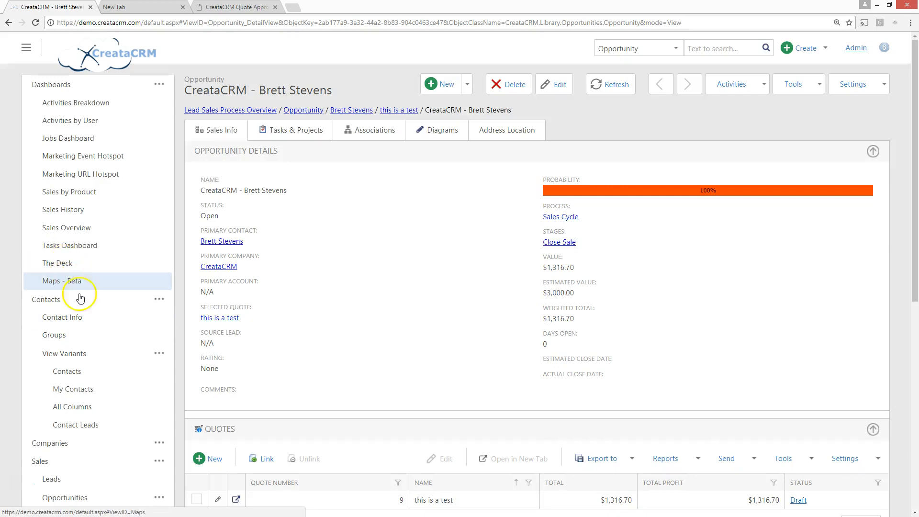
Open the Lead Sales Process Overview and examine the Close Sale stage's count and value
{"action": "scroll", "coordinate": [82, 297], "scroll_direction": "down", "scroll_amount": 2}
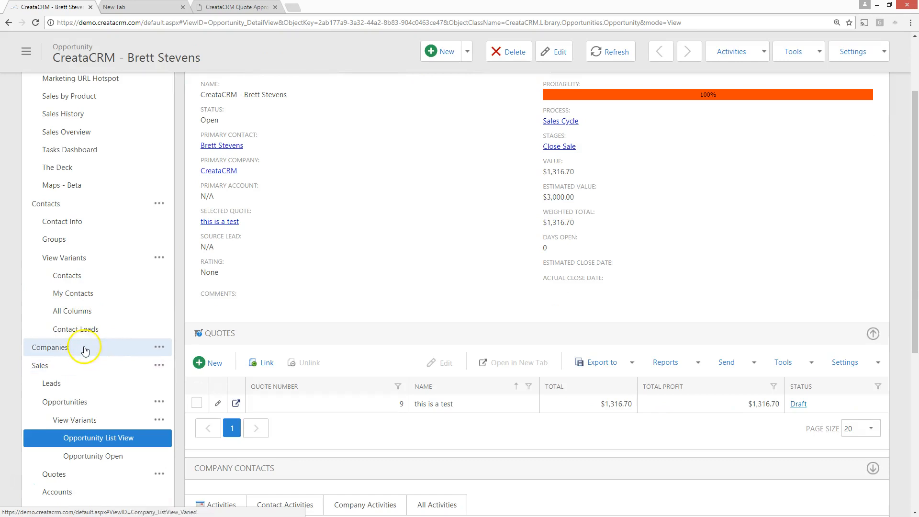
{"action": "left_click", "coordinate": [55, 369]}
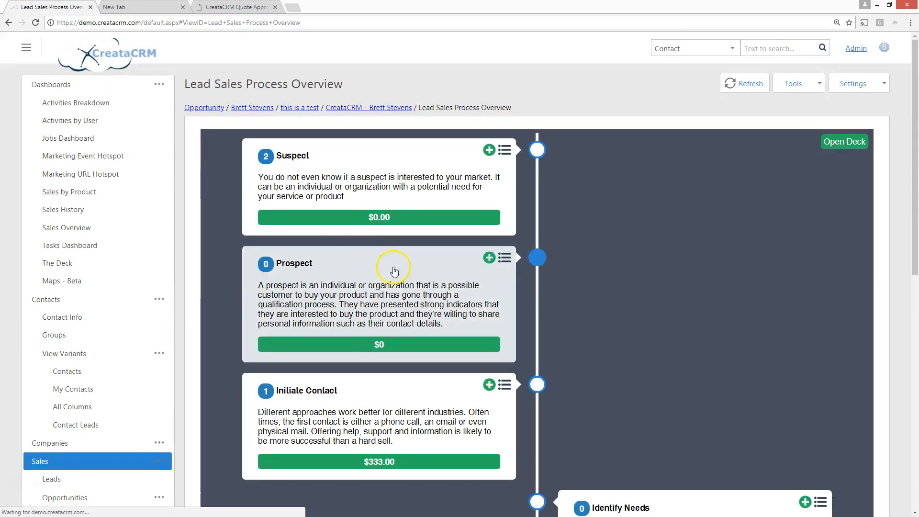
{"action": "scroll", "coordinate": [570, 335], "scroll_direction": "down", "scroll_amount": 10}
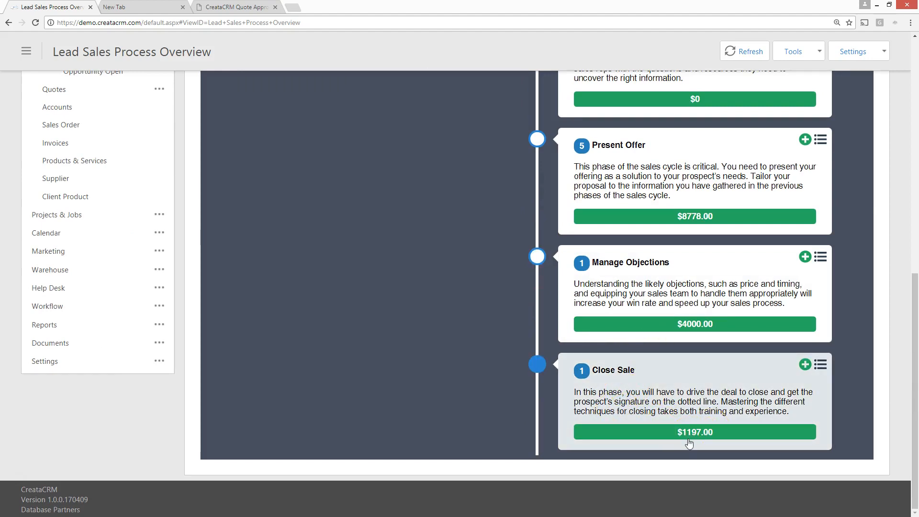
{"action": "left_click", "coordinate": [724, 437]}
{"action": "left_click", "coordinate": [718, 431]}
{"action": "scroll", "coordinate": [717, 416], "scroll_direction": "up", "scroll_amount": 10}
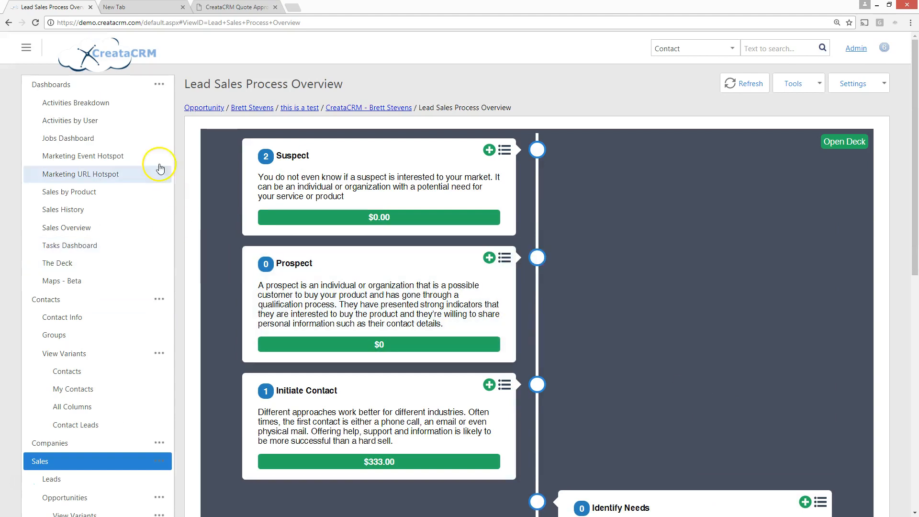
Open The Deck and move the Nunc Incorporated opportunity card from Present Offer to Manage Objections
{"action": "left_click", "coordinate": [153, 84]}
{"action": "left_click", "coordinate": [159, 88]}
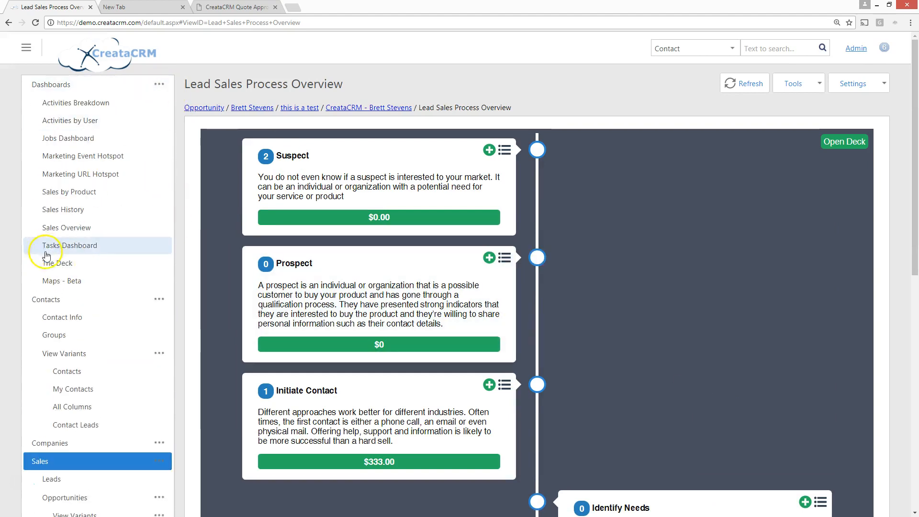
{"action": "left_click", "coordinate": [91, 263]}
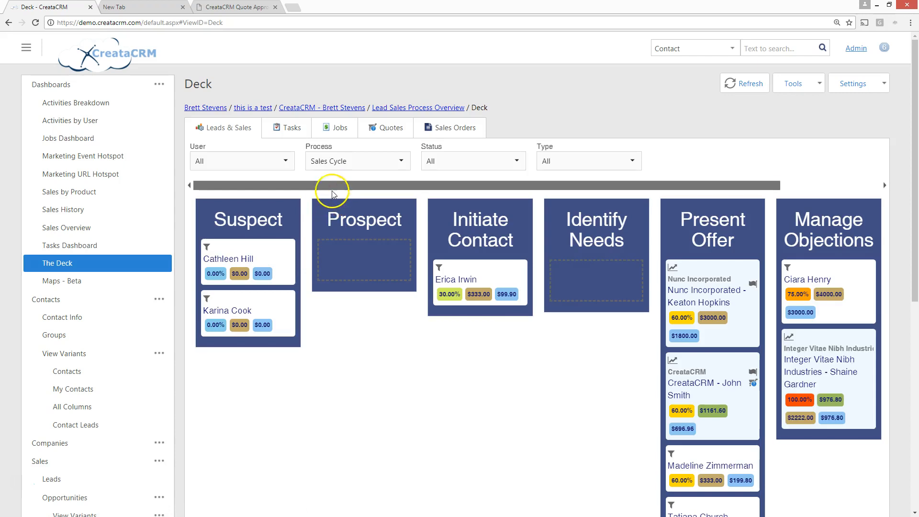
{"action": "left_click_drag", "start_coordinate": [332, 186], "coordinate": [529, 207]}
{"action": "left_click_drag", "start_coordinate": [546, 268], "coordinate": [657, 324]}
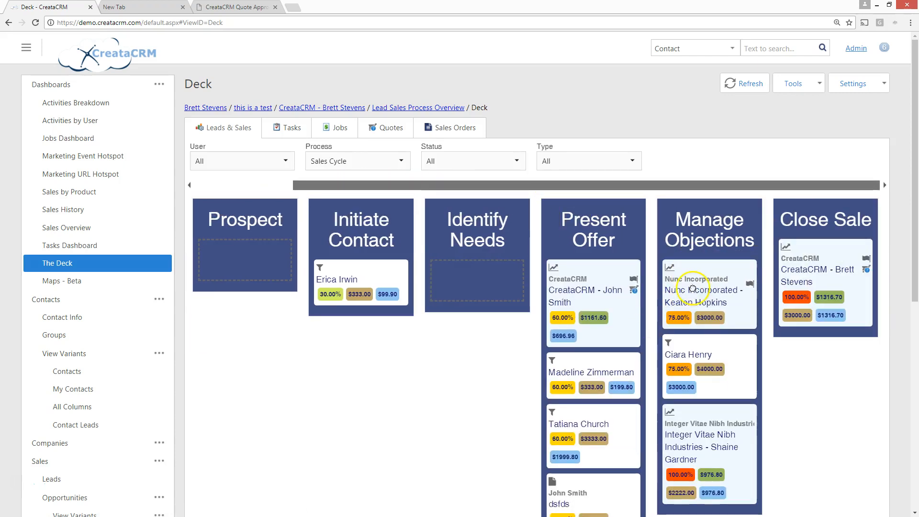
Mark the Nunc Incorporated opportunity in Manage Objections as Close Lost and the first CreataCRM opportunity in Present Offer as Close Won
{"action": "left_click", "coordinate": [705, 287]}
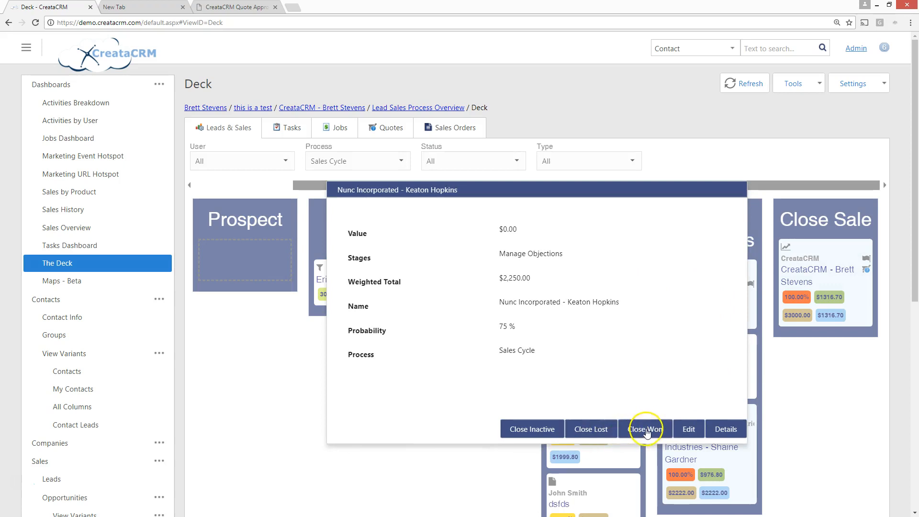
{"action": "left_click", "coordinate": [596, 431]}
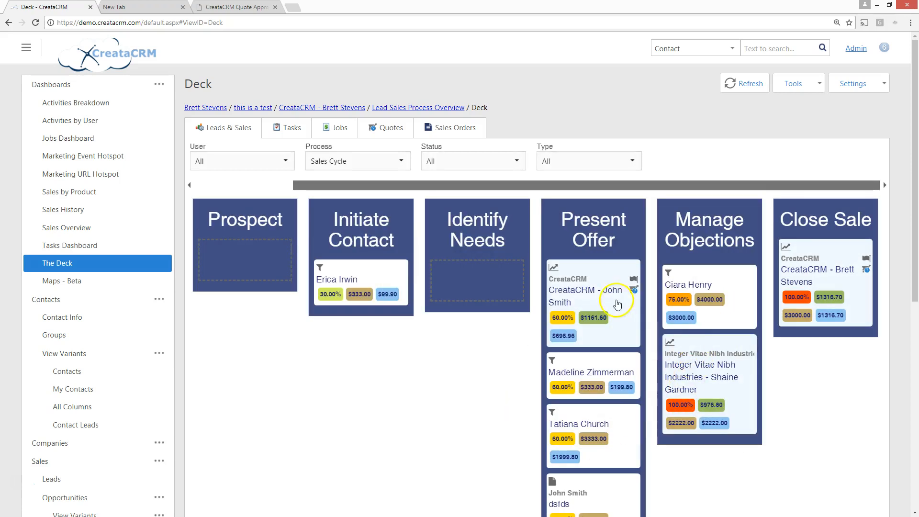
{"action": "left_click", "coordinate": [615, 300]}
{"action": "left_click", "coordinate": [658, 431]}
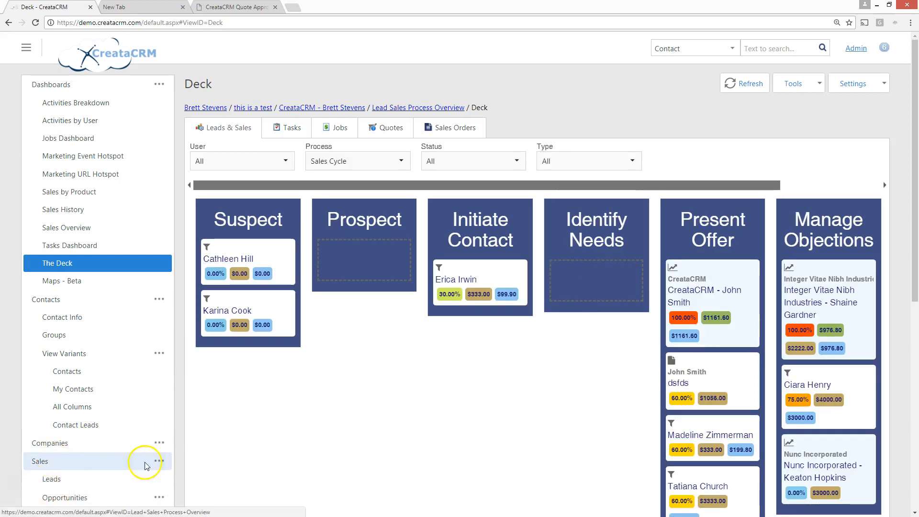
Open the Lead Sales Process Overview from Sales and look through the counts and values of its stages
{"action": "left_click", "coordinate": [34, 461]}
{"action": "scroll", "coordinate": [466, 322], "scroll_direction": "down", "scroll_amount": 6}
{"action": "scroll", "coordinate": [469, 322], "scroll_direction": "up", "scroll_amount": 6}
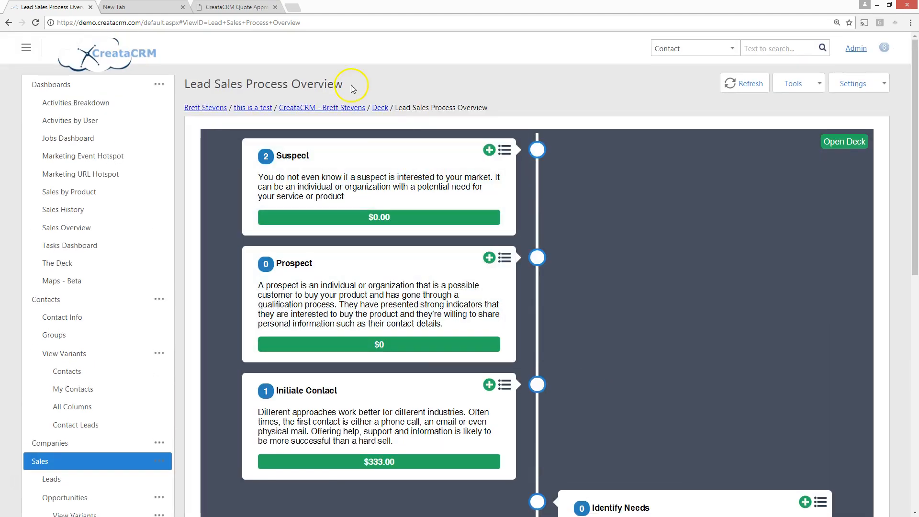
Revisit the Deck's stage columns, return to the Lead Sales Process Overview and review the whole process back up to Suspect
{"action": "left_click", "coordinate": [380, 107]}
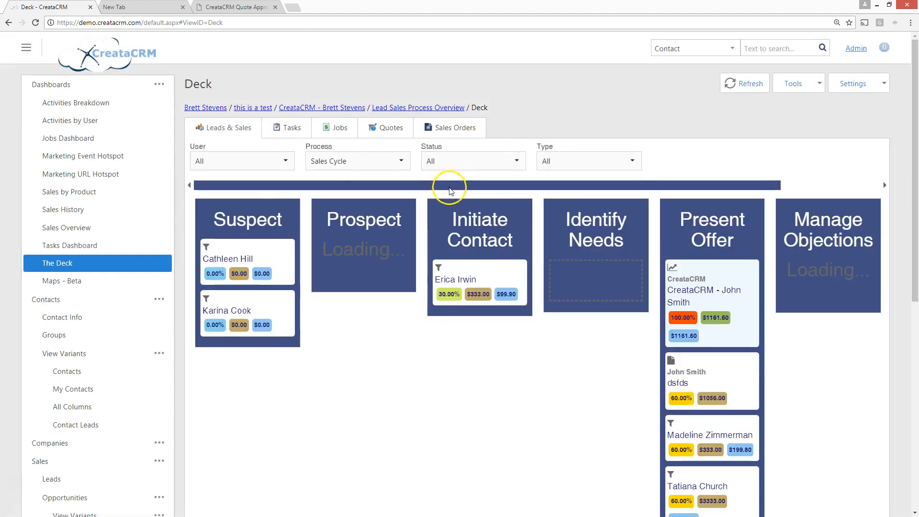
{"action": "left_click_drag", "start_coordinate": [447, 184], "coordinate": [523, 142]}
{"action": "left_click", "coordinate": [436, 108]}
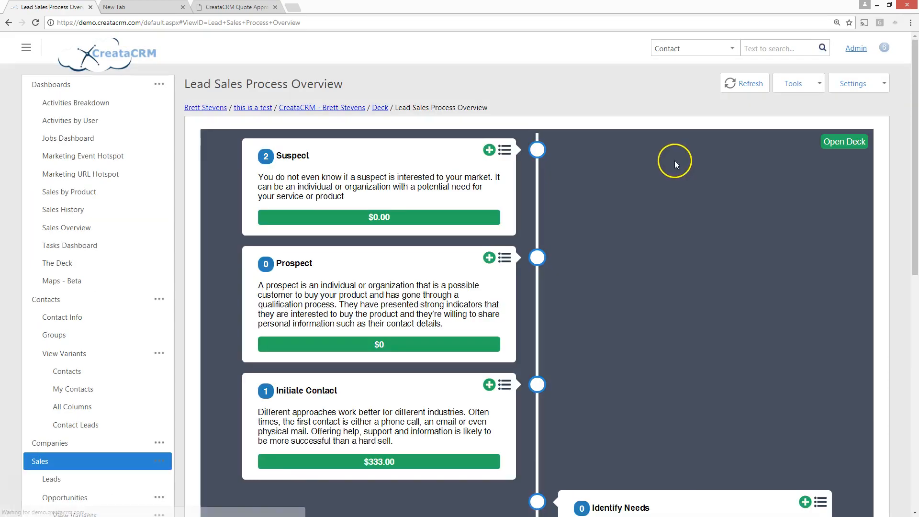
{"action": "scroll", "coordinate": [674, 160], "scroll_direction": "down", "scroll_amount": 10}
{"action": "scroll", "coordinate": [701, 211], "scroll_direction": "up", "scroll_amount": 7}
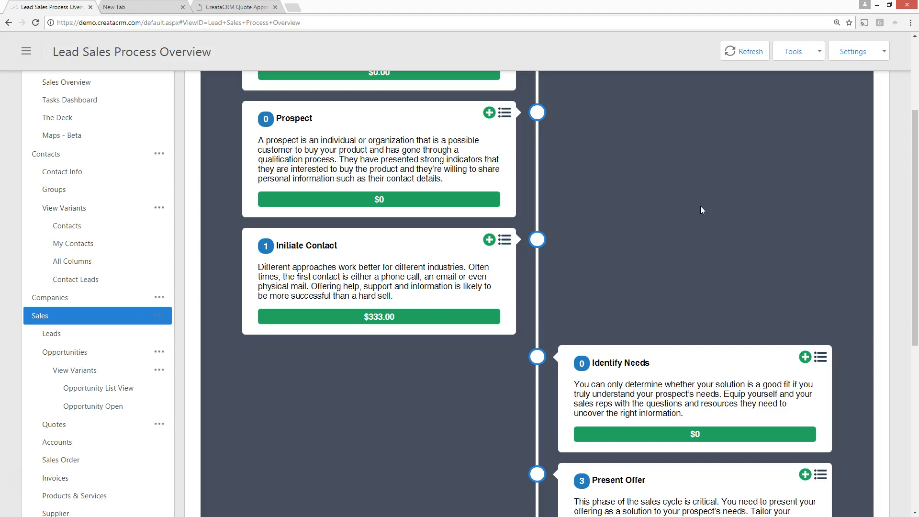
{"action": "scroll", "coordinate": [713, 223], "scroll_direction": "up", "scroll_amount": 3}
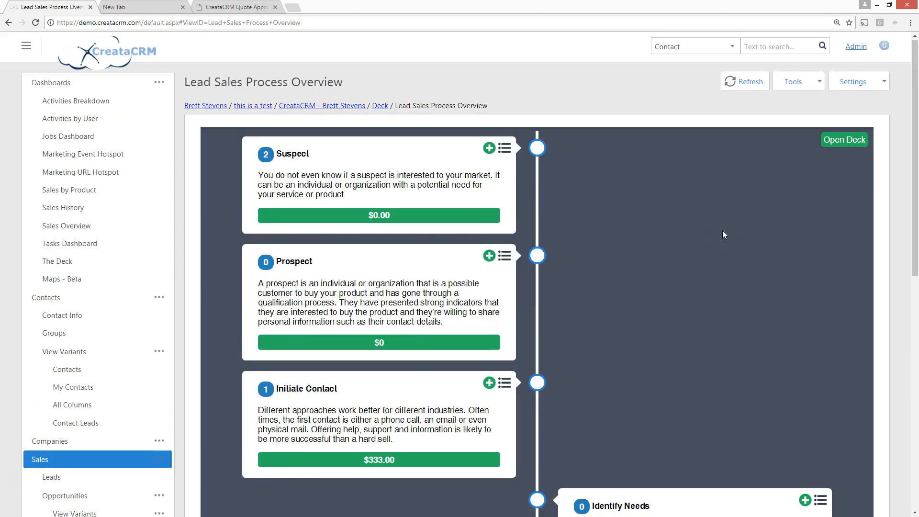